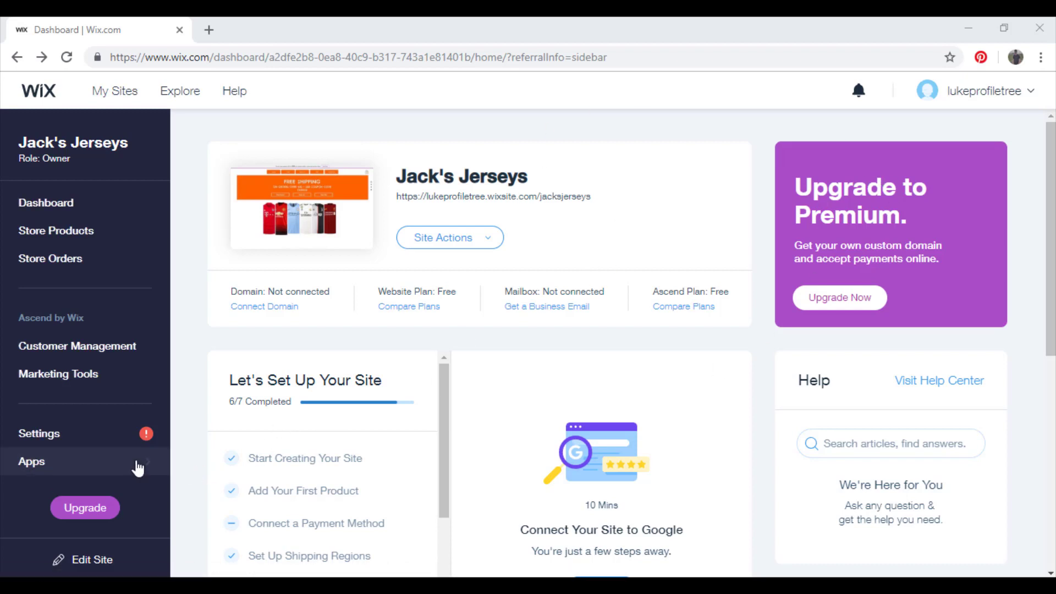
# - Open the App Market for the Jack's Jerseys site and view the suggested online store apps
pyautogui.click(104, 469)
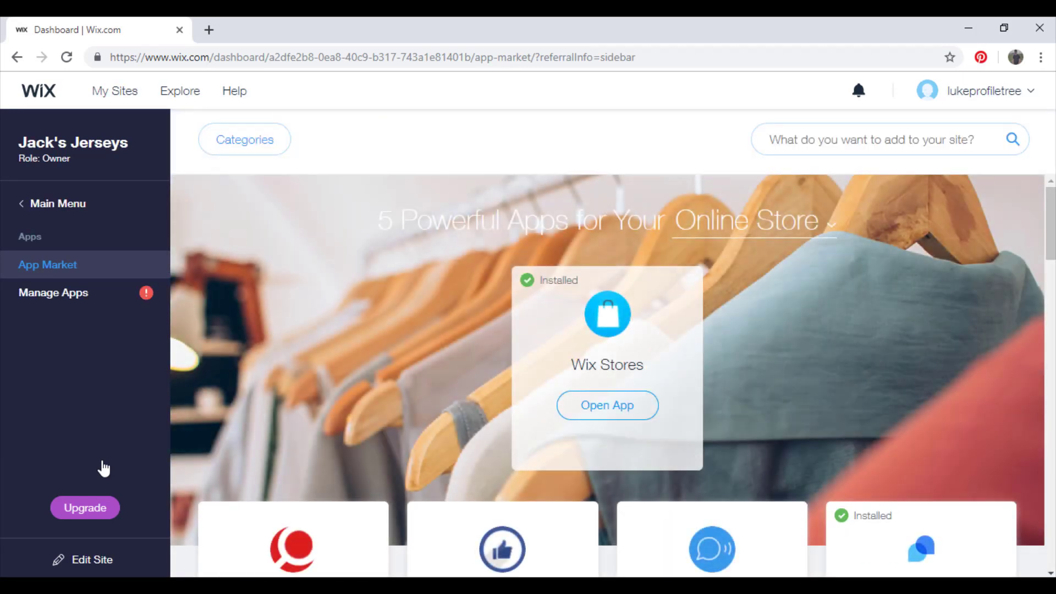
pyautogui.scroll(-5, 427, 345)
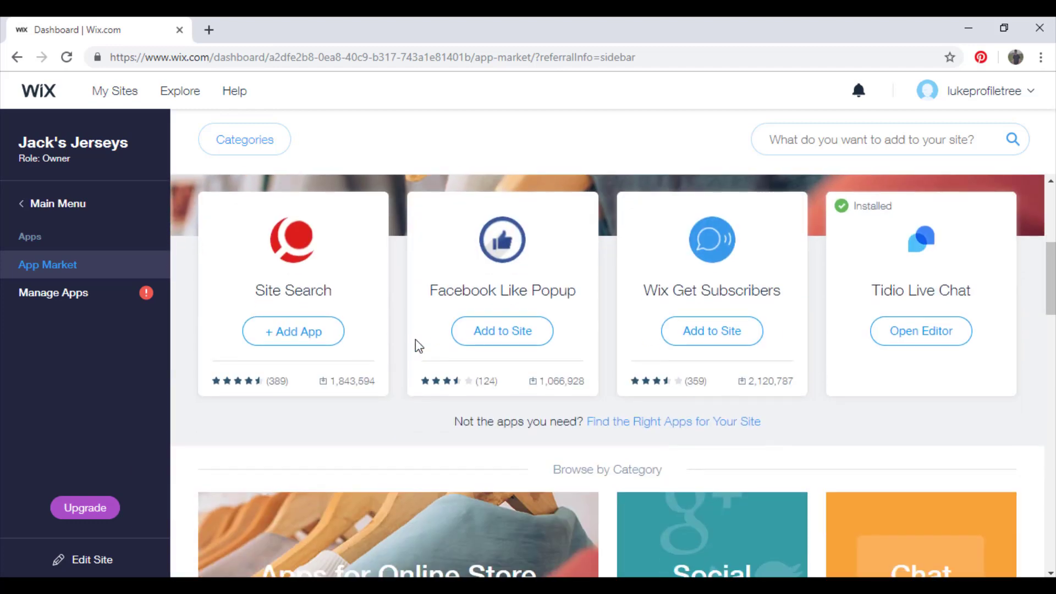
pyautogui.scroll(-3, 418, 345)
pyautogui.scroll(8, 418, 346)
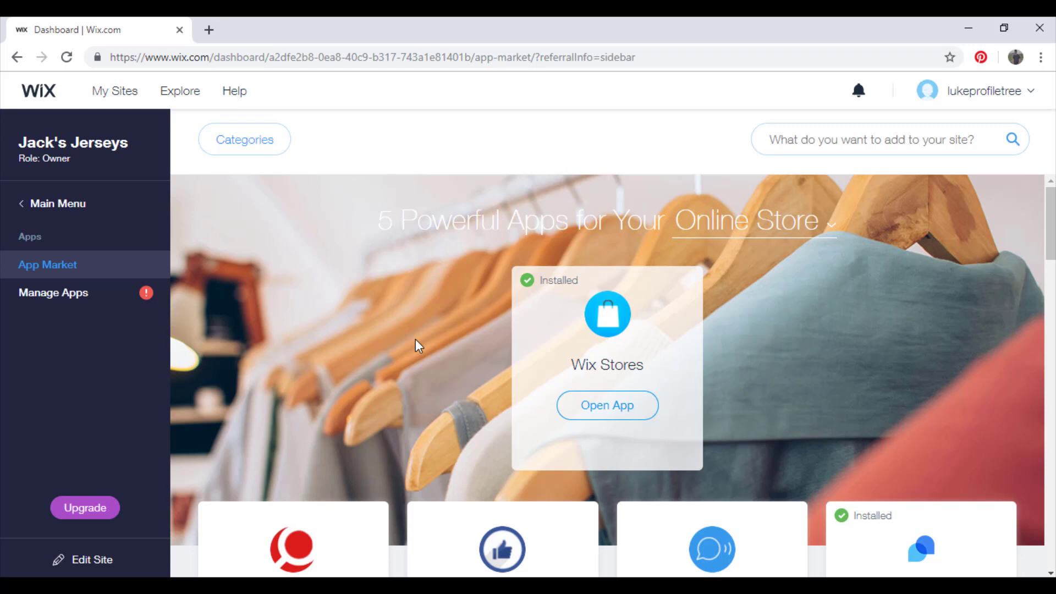
pyautogui.scroll(-1, 415, 339)
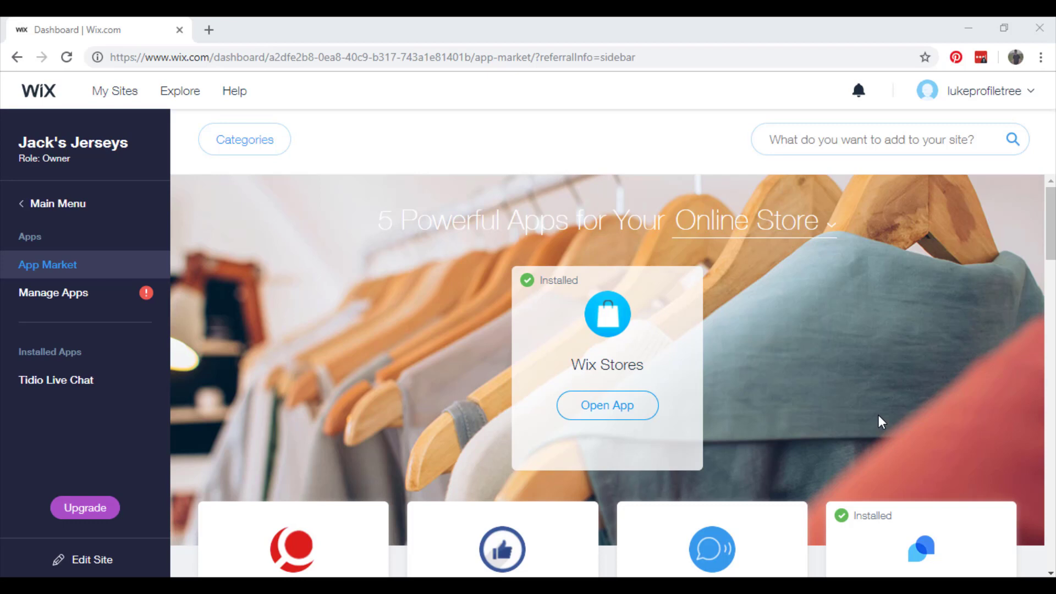
# - Look through the suggested apps and the categories offered in the App Market
pyautogui.scroll(-3, 852, 377)
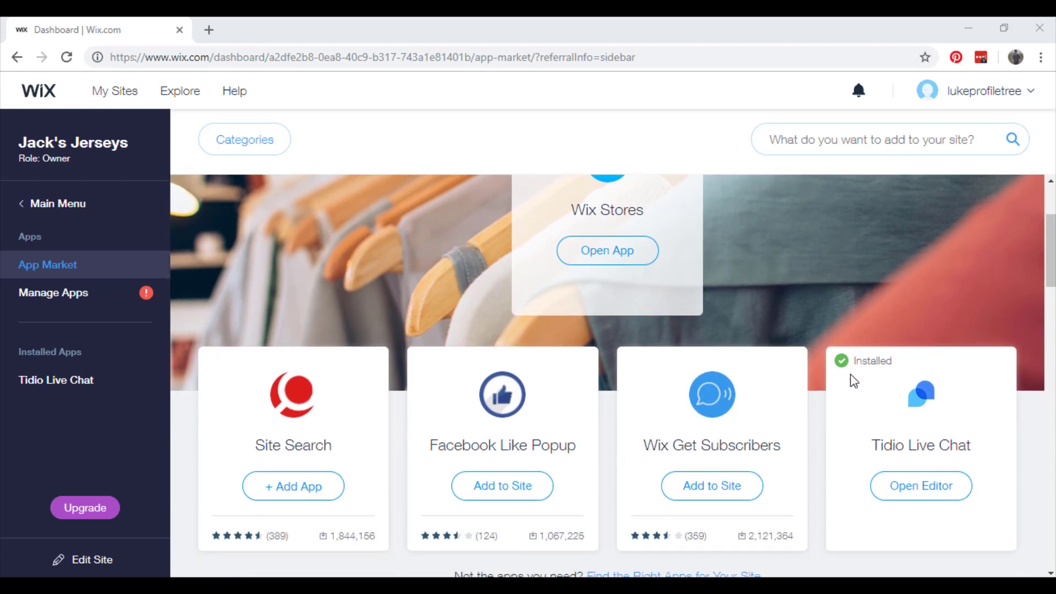
pyautogui.scroll(-2, 851, 375)
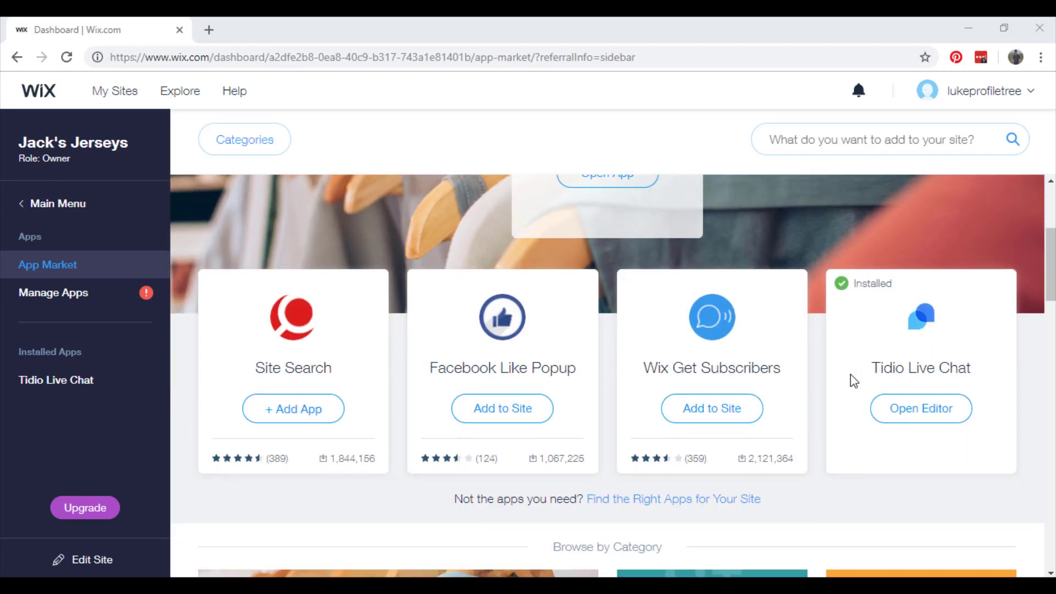
pyautogui.scroll(-3, 847, 396)
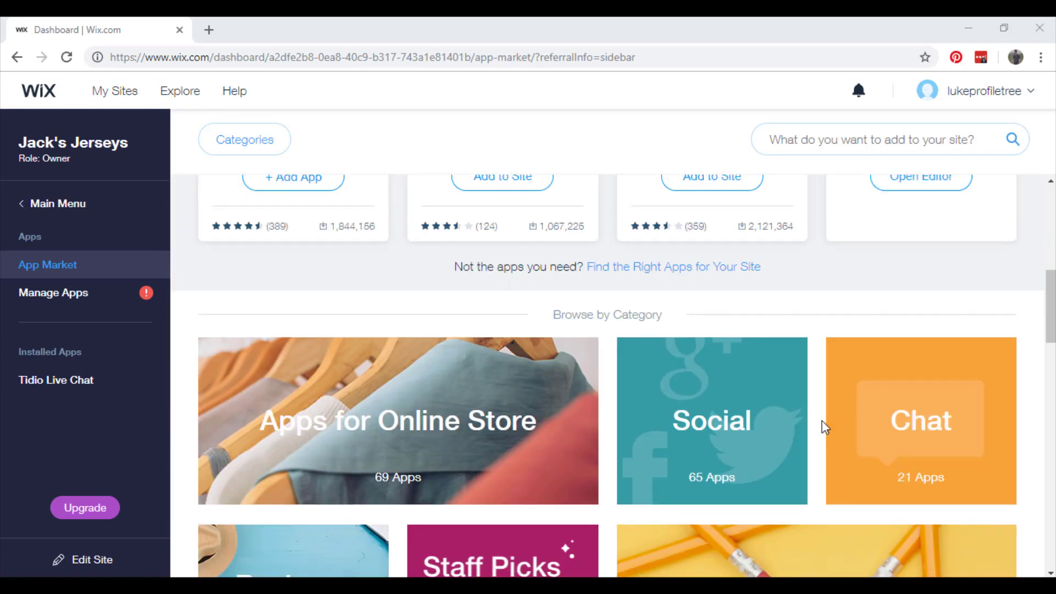
pyautogui.scroll(-2, 822, 421)
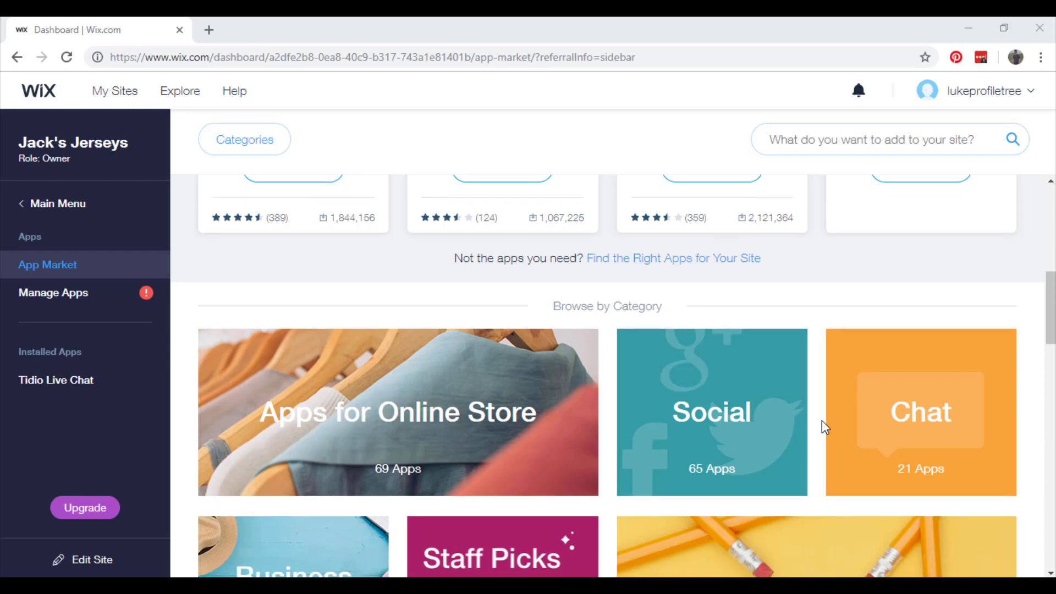
pyautogui.scroll(-15, 823, 422)
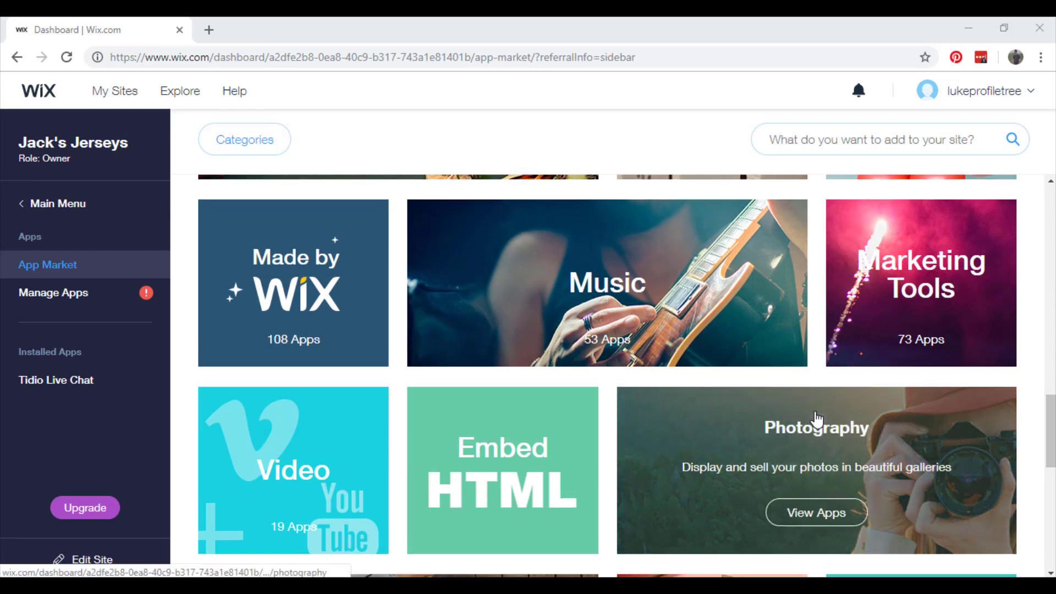
pyautogui.scroll(-3, 818, 415)
pyautogui.scroll(10, 814, 411)
pyautogui.scroll(8, 814, 411)
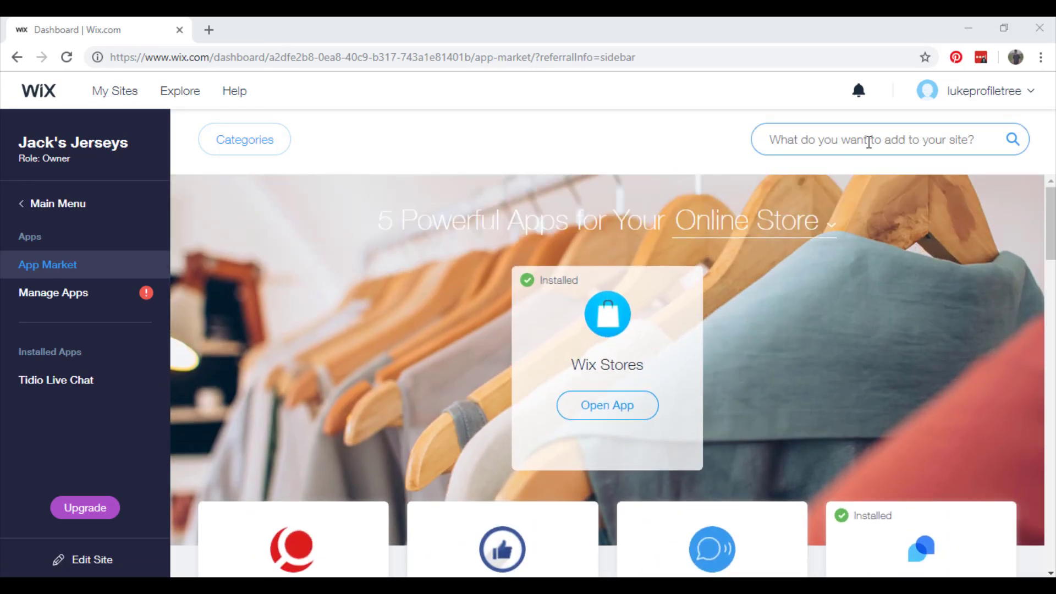
# - Search the App Market for "countdown" and add POWr's Countdown Timer to the home page in the site editor
pyautogui.click(869, 140)
pyautogui.write('countdown')
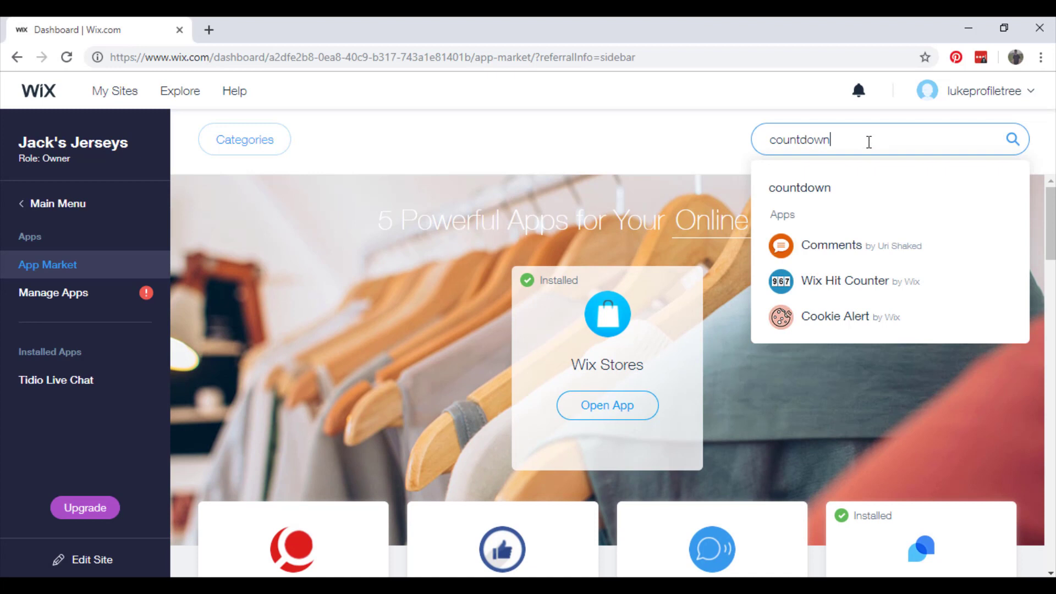
pyautogui.press('Return')
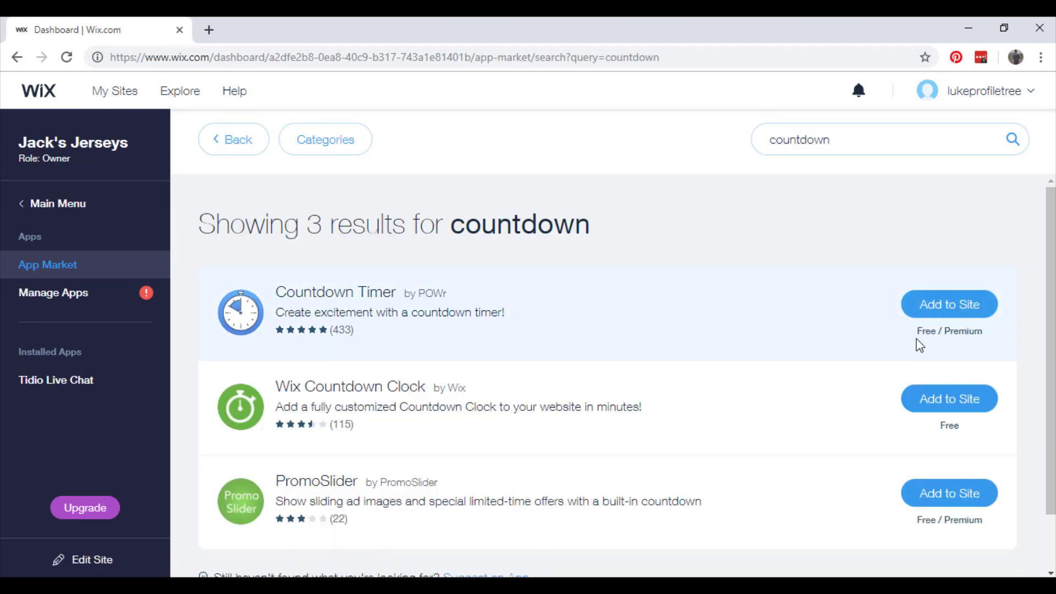
pyautogui.click(954, 311)
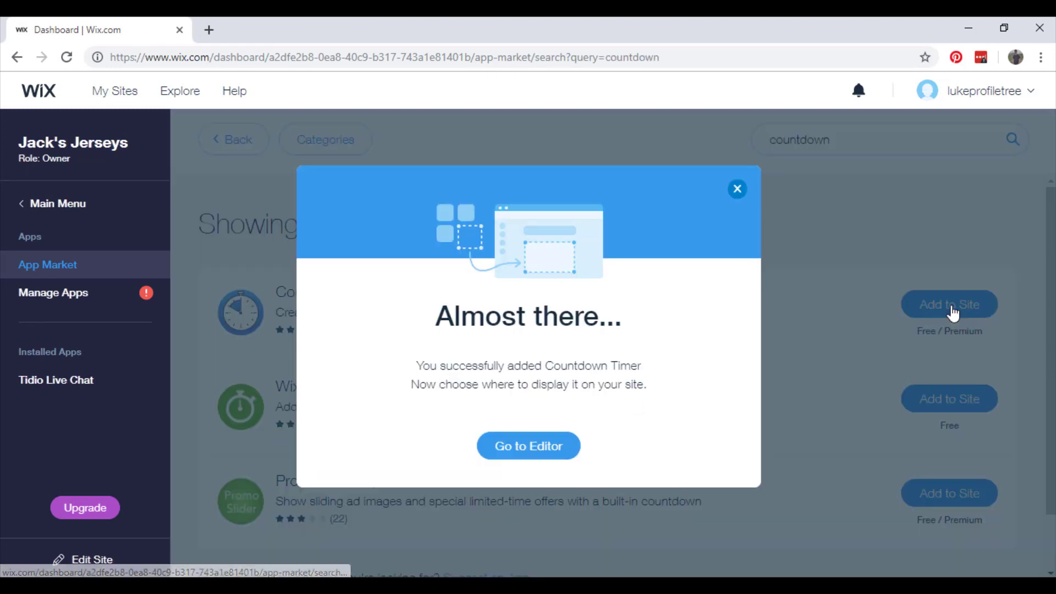
pyautogui.click(521, 448)
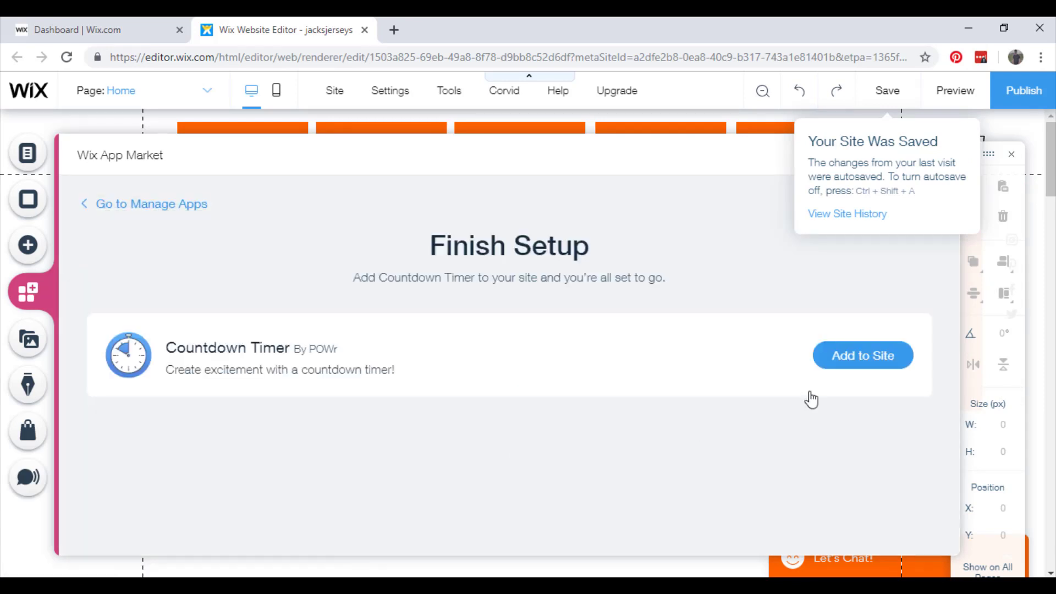
pyautogui.click(863, 356)
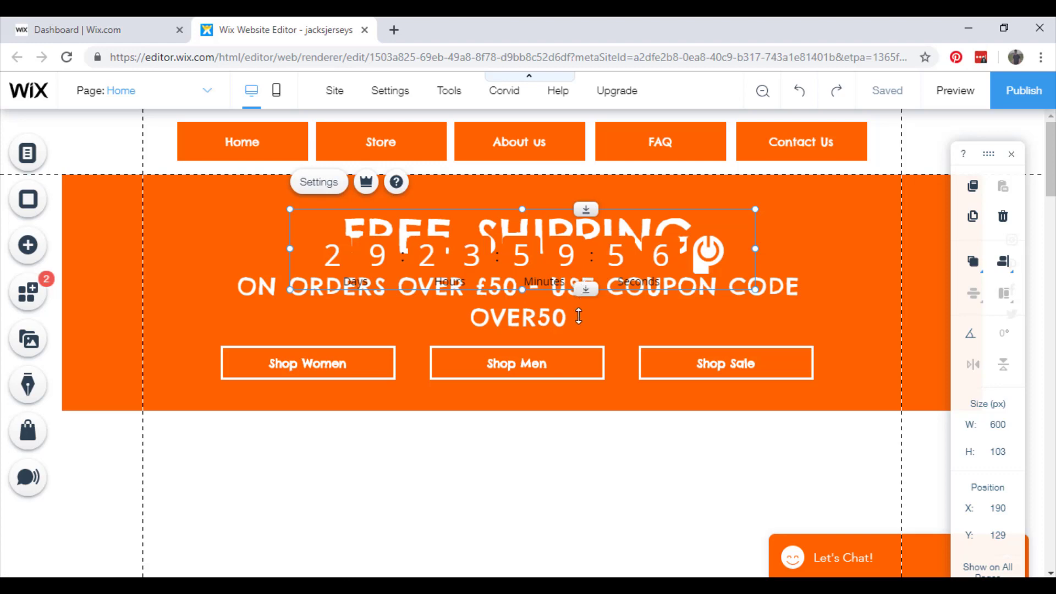
# - Move the countdown timer into the white space between the orange banner and the jersey gallery, at about X 182, Y 483
pyautogui.moveTo(580, 275); pyautogui.dragTo(568, 467)
pyautogui.scroll(-4, 638, 358)
pyautogui.moveTo(614, 242); pyautogui.dragTo(619, 321)
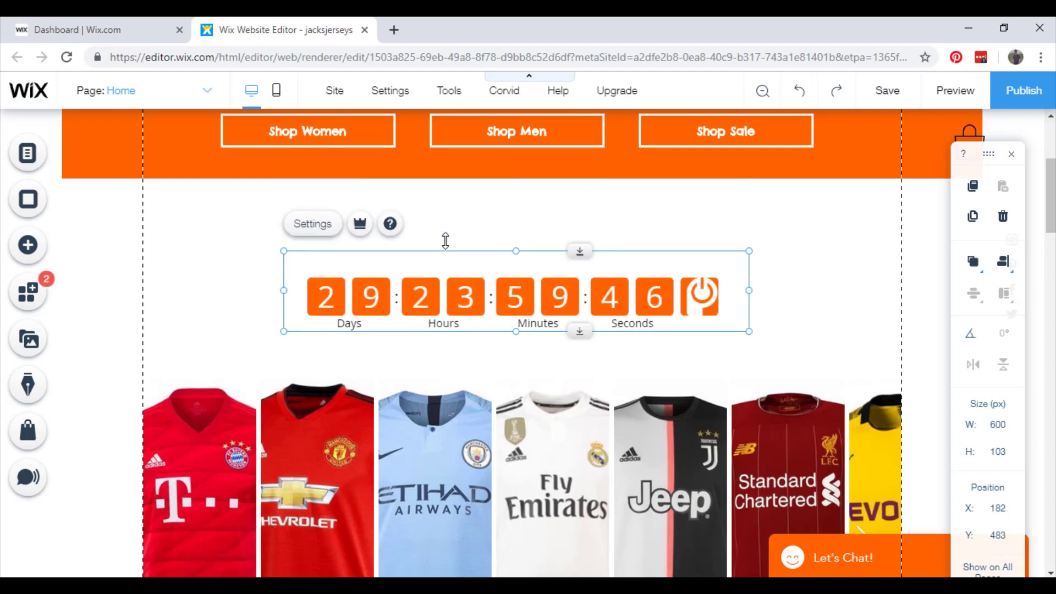
pyautogui.click(169, 230)
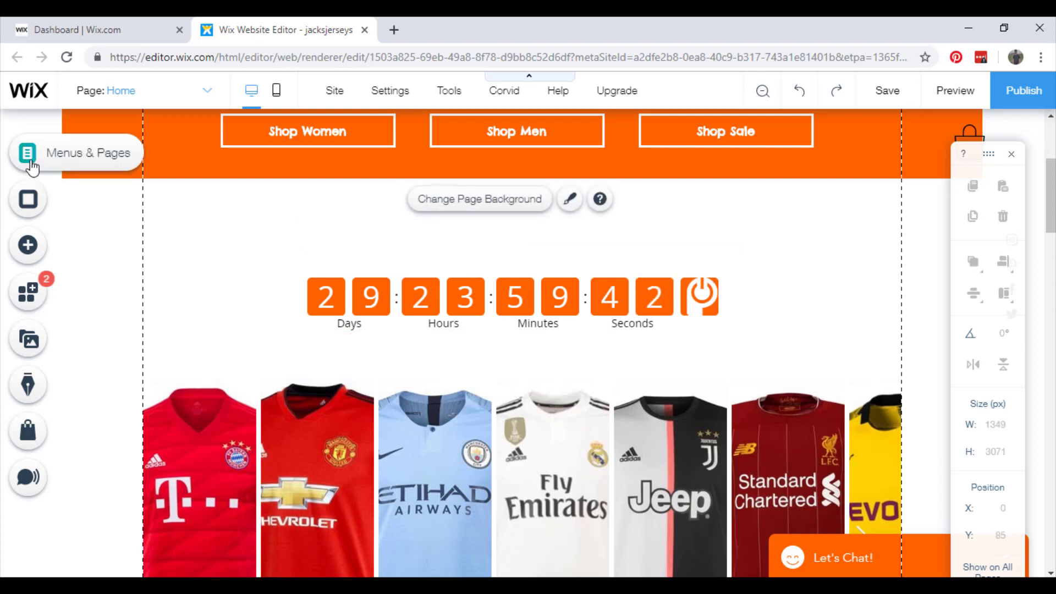
# - Add a Heading 1 text element, widen it to about 469 px and place it directly above the countdown timer
pyautogui.click(28, 154)
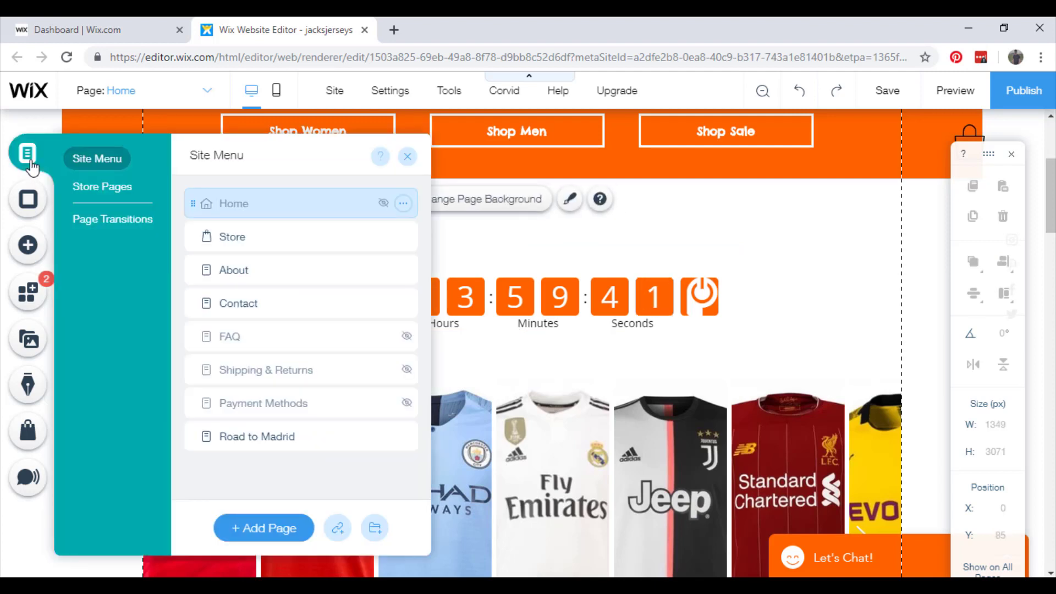
pyautogui.click(26, 252)
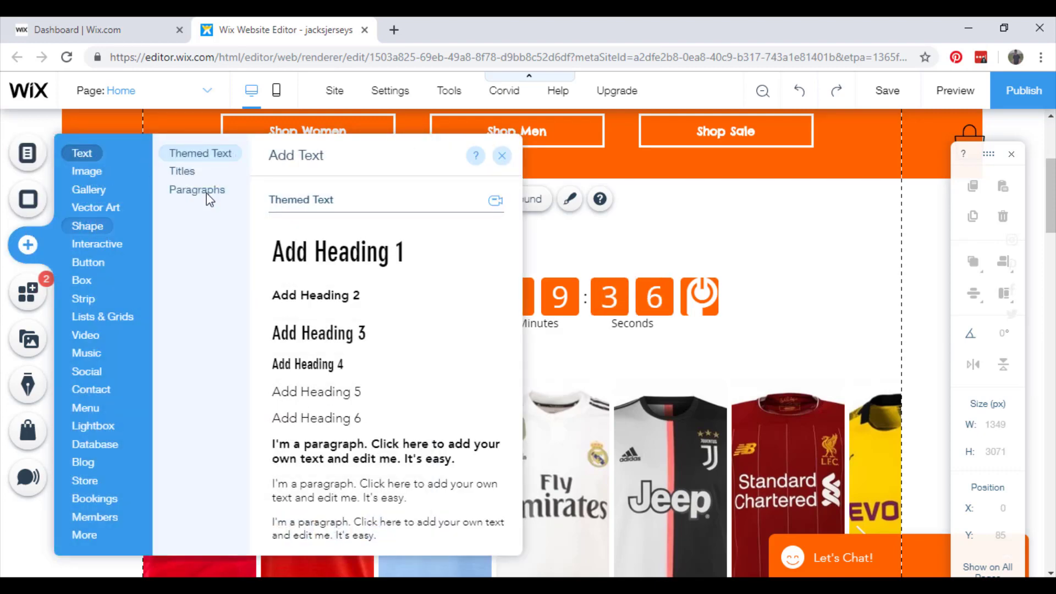
pyautogui.click(319, 253)
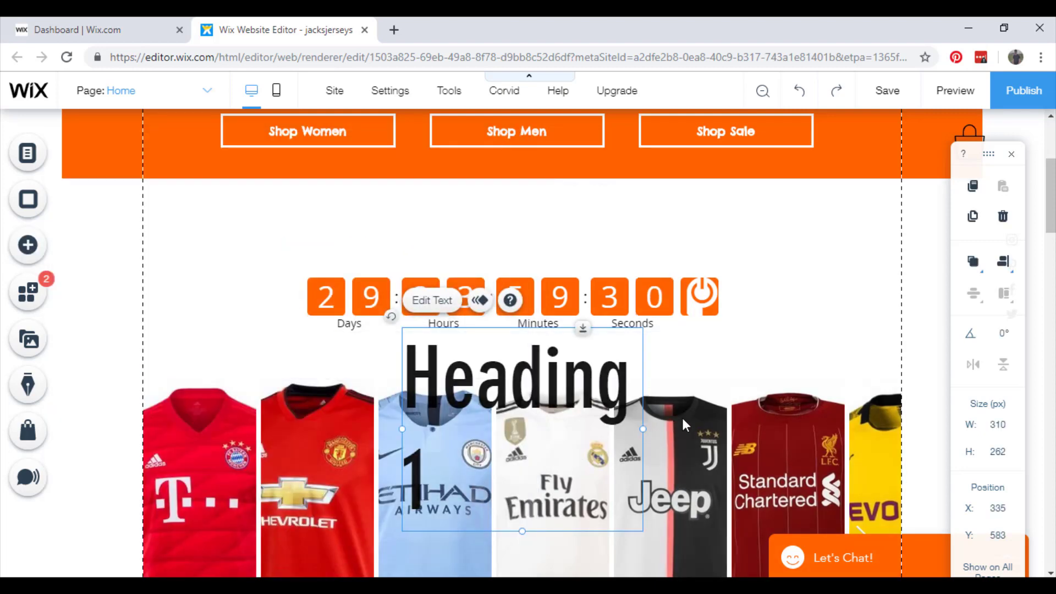
pyautogui.moveTo(643, 429); pyautogui.dragTo(766, 429)
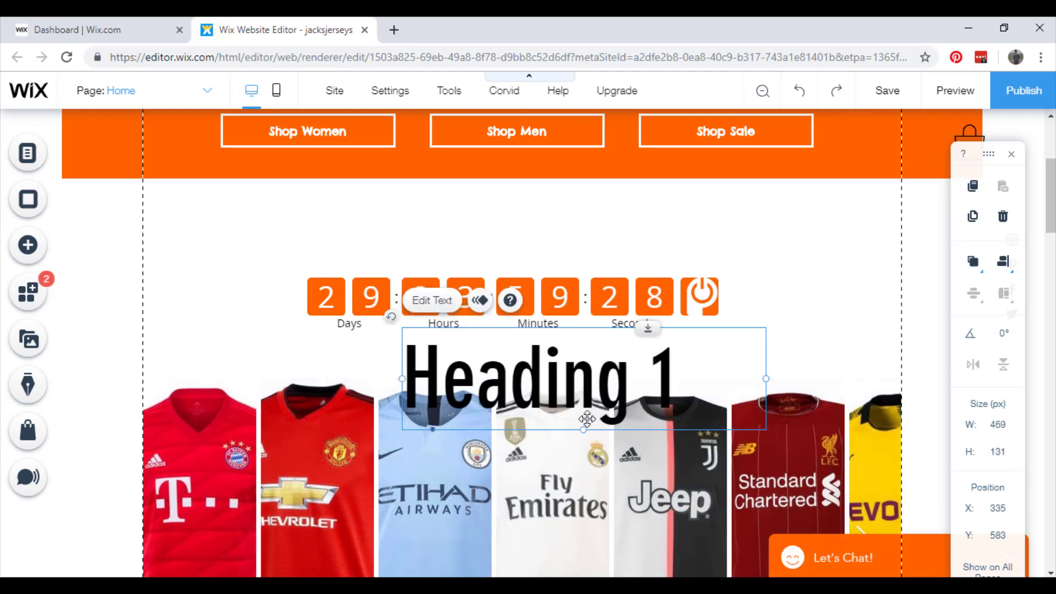
pyautogui.moveTo(587, 419); pyautogui.dragTo(565, 267)
# - Replace the heading text with "SALE ENDS" and choose the Chelsea Market font for it
pyautogui.doubleClick(604, 230)
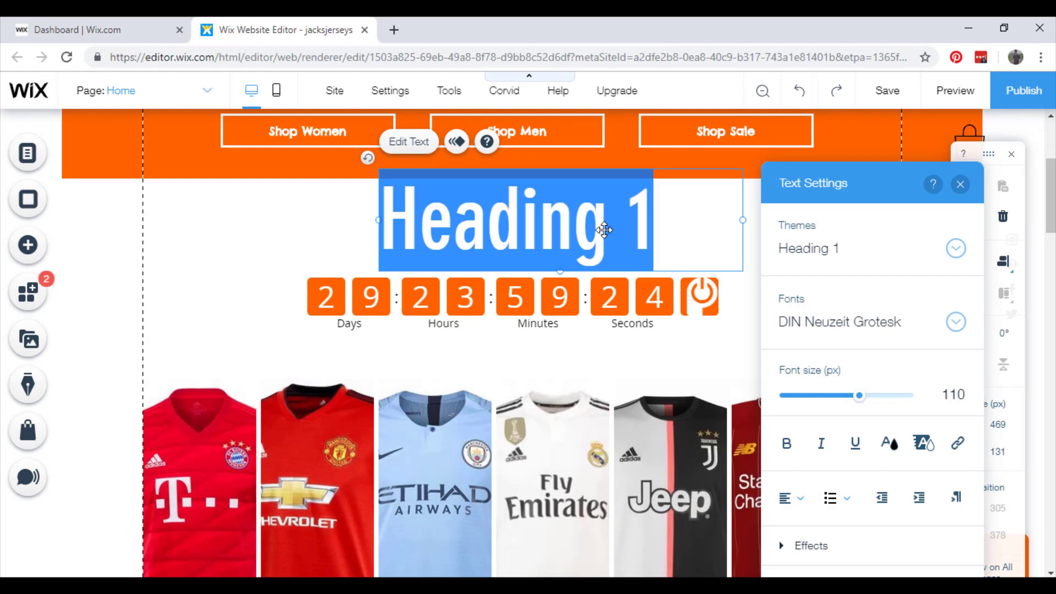
pyautogui.write('SALE ENDS')
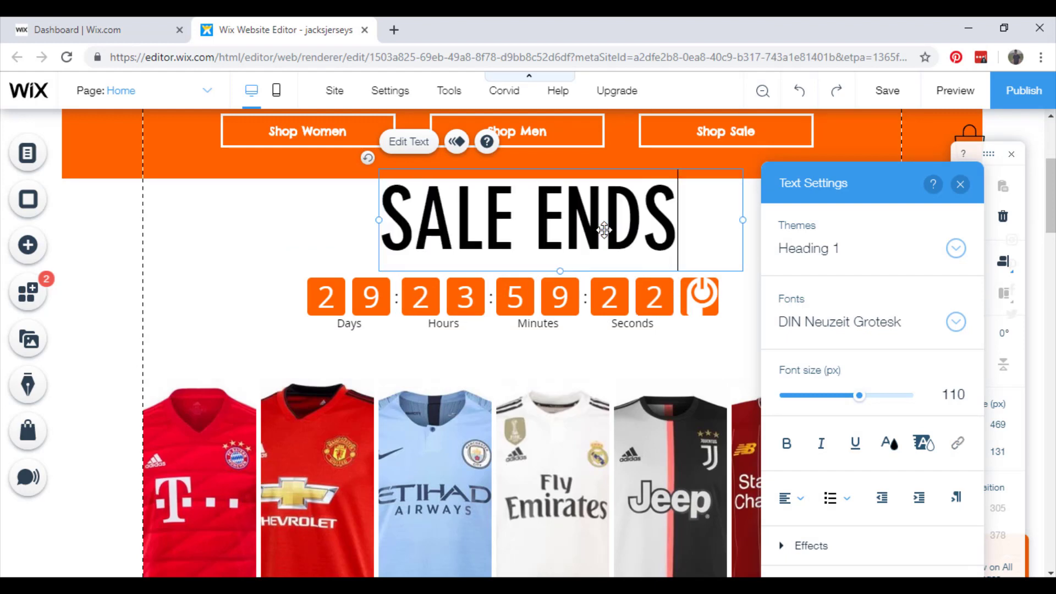
pyautogui.click(956, 322)
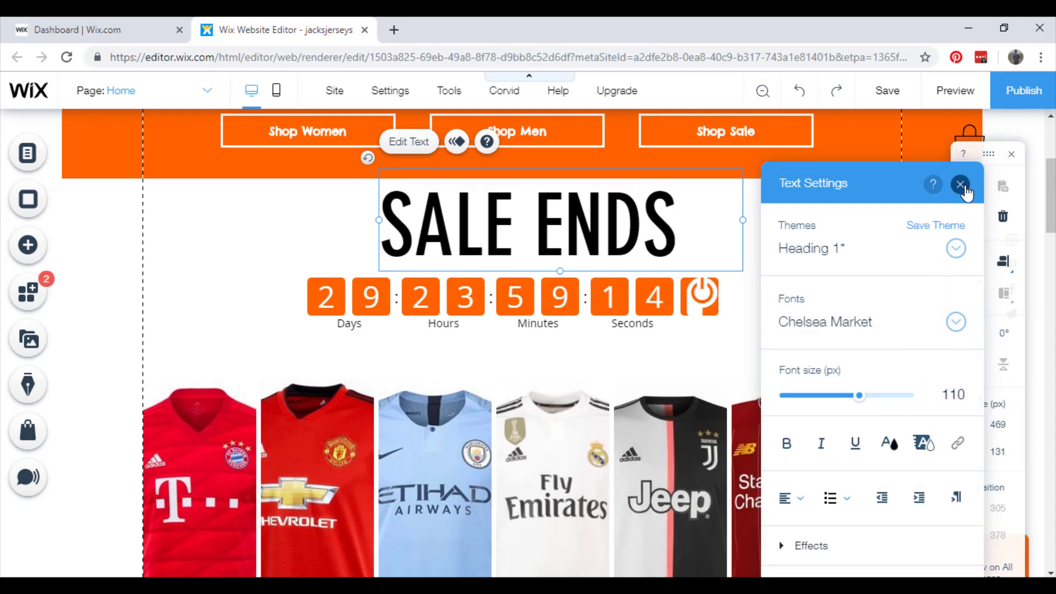
pyautogui.click(960, 184)
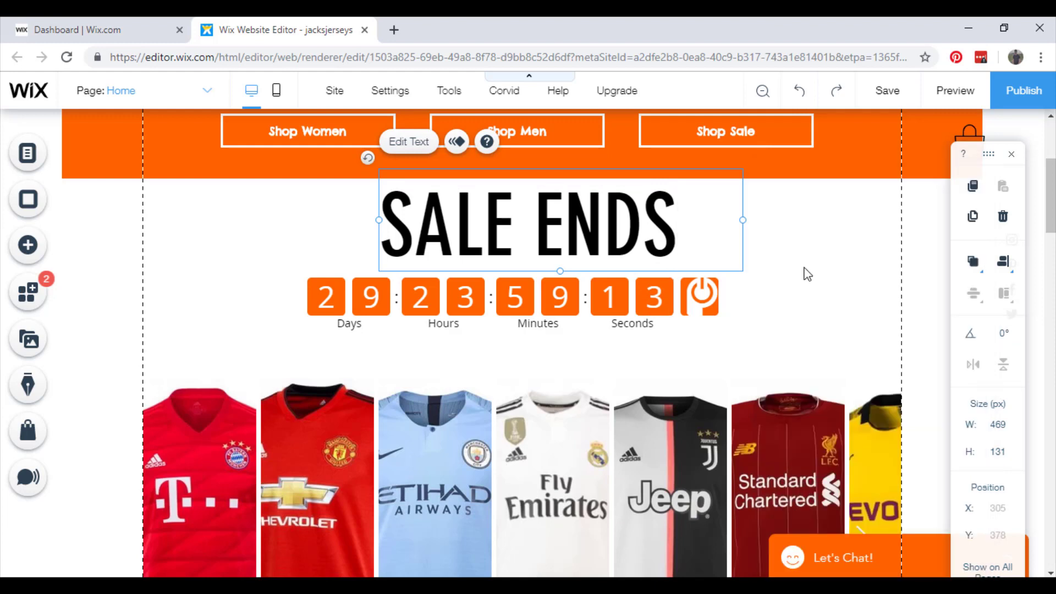
# - Nudge the SALE ENDS heading slightly left to centre it over the countdown timer
pyautogui.click(617, 230)
pyautogui.press('Left')
pyautogui.press('Left')
pyautogui.press('Left')
pyautogui.press('Left')
pyautogui.press('Left')
pyautogui.press('Left')
pyautogui.press('Left')
pyautogui.press('Left')
pyautogui.press('Left')
pyautogui.press('Left')
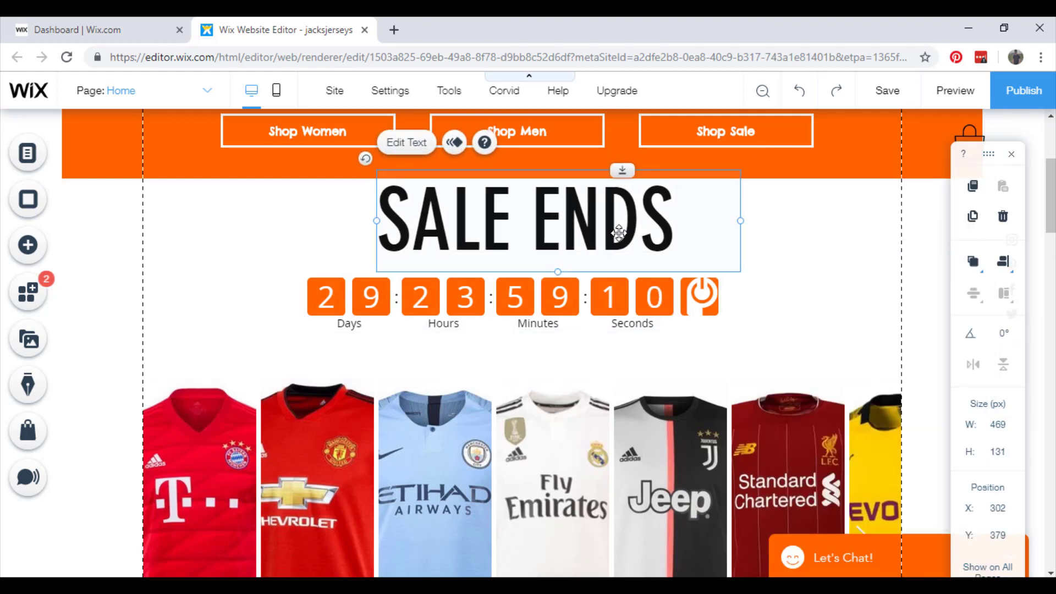
pyautogui.click(790, 330)
# - Publish the site and open its live version
pyautogui.scroll(3, 1001, 112)
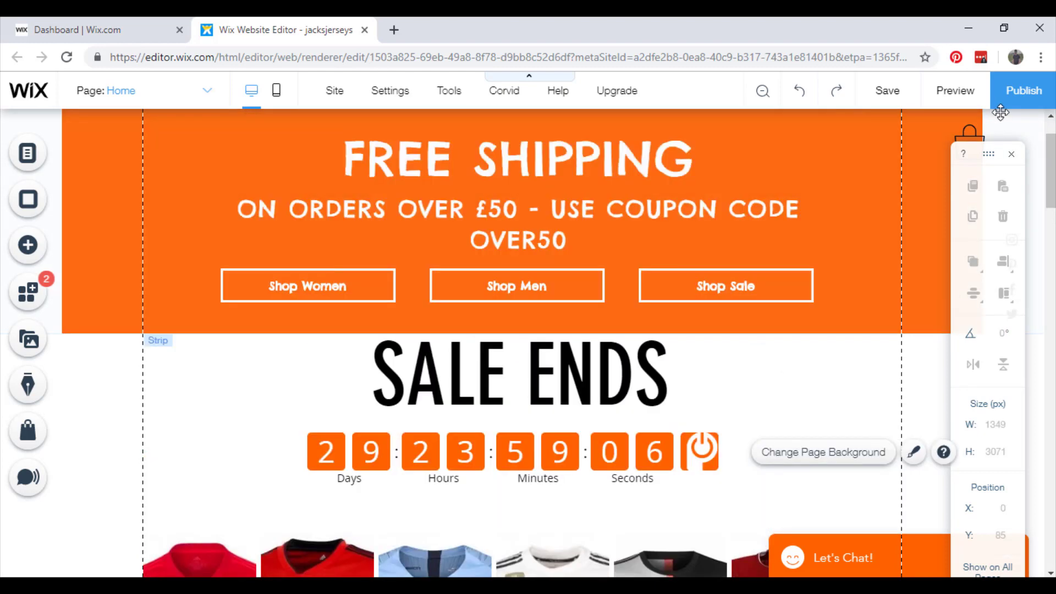
pyautogui.click(1024, 95)
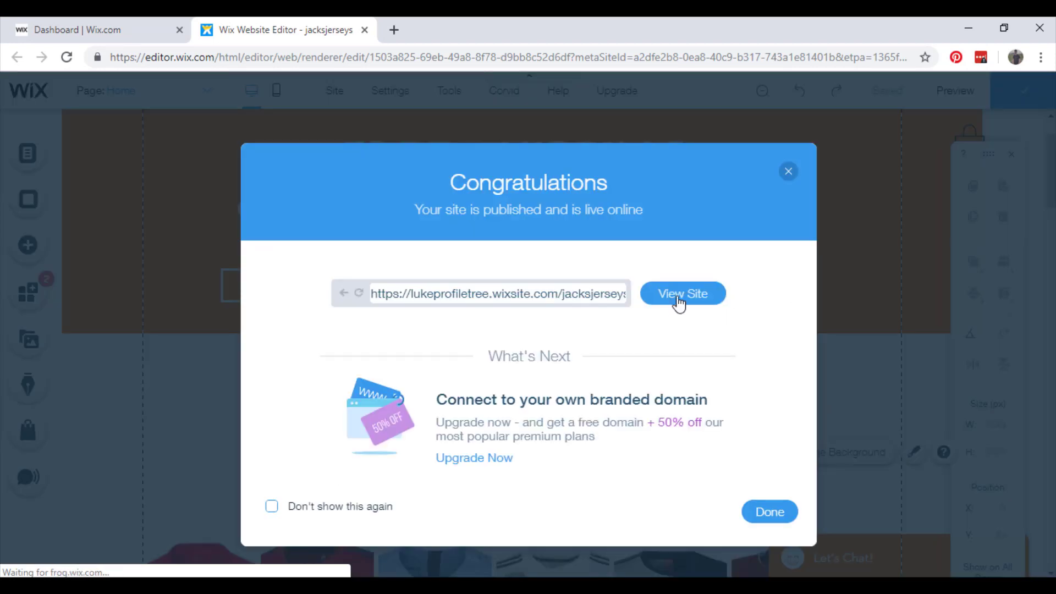
pyautogui.click(678, 302)
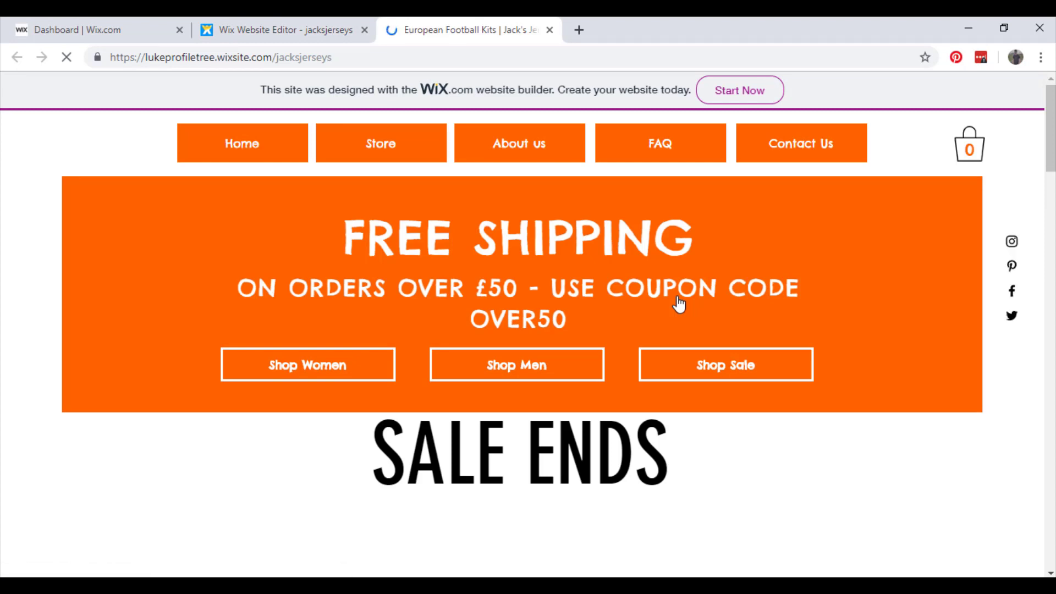
# - Check how the SALE ENDS heading and countdown timer appear on the live home page, and return to the editor
pyautogui.scroll(-1, 679, 303)
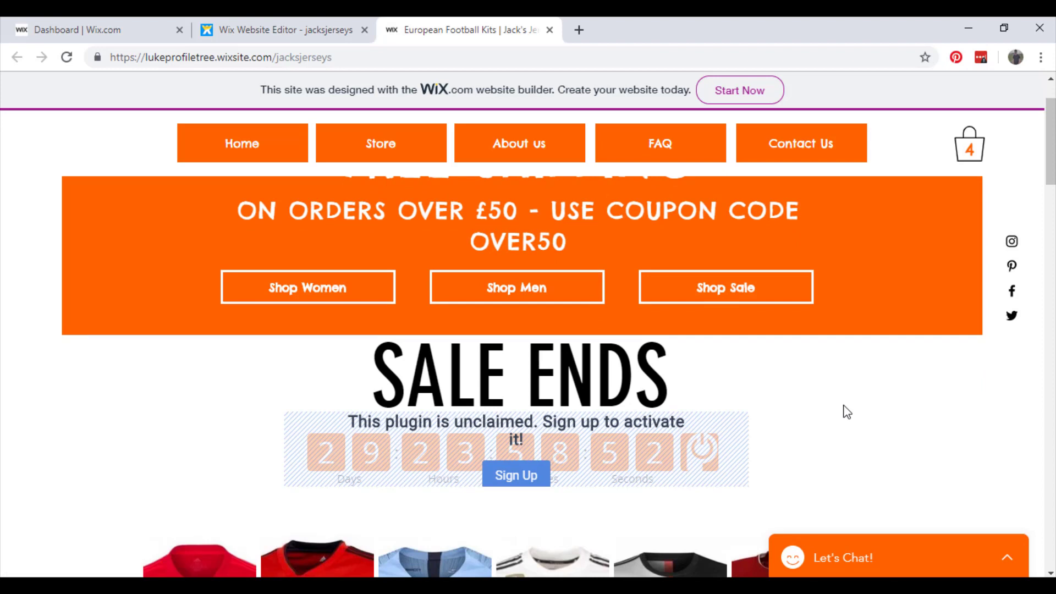
pyautogui.scroll(-1, 850, 416)
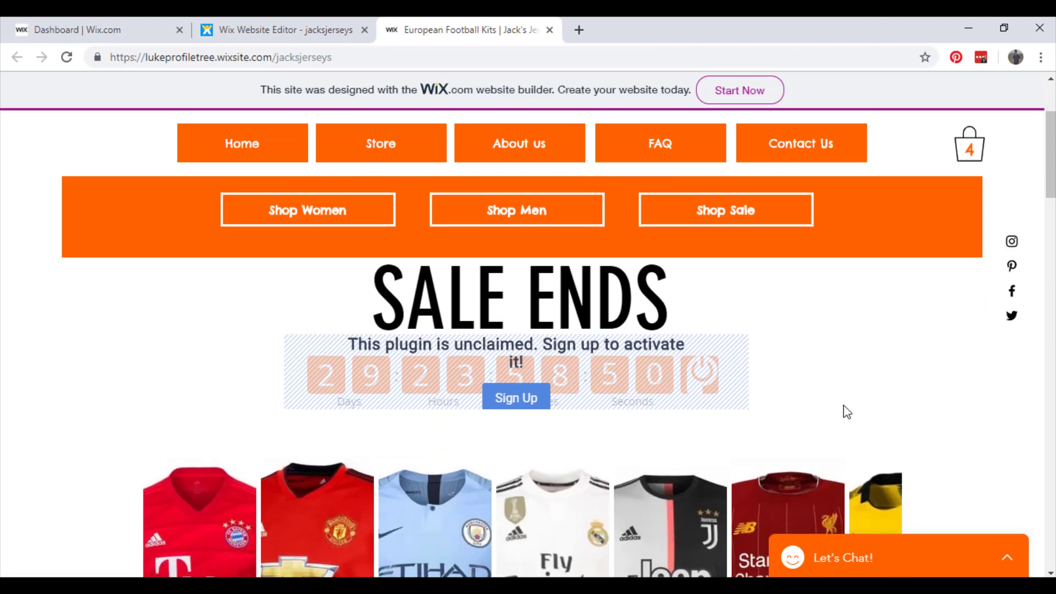
pyautogui.scroll(-1, 847, 412)
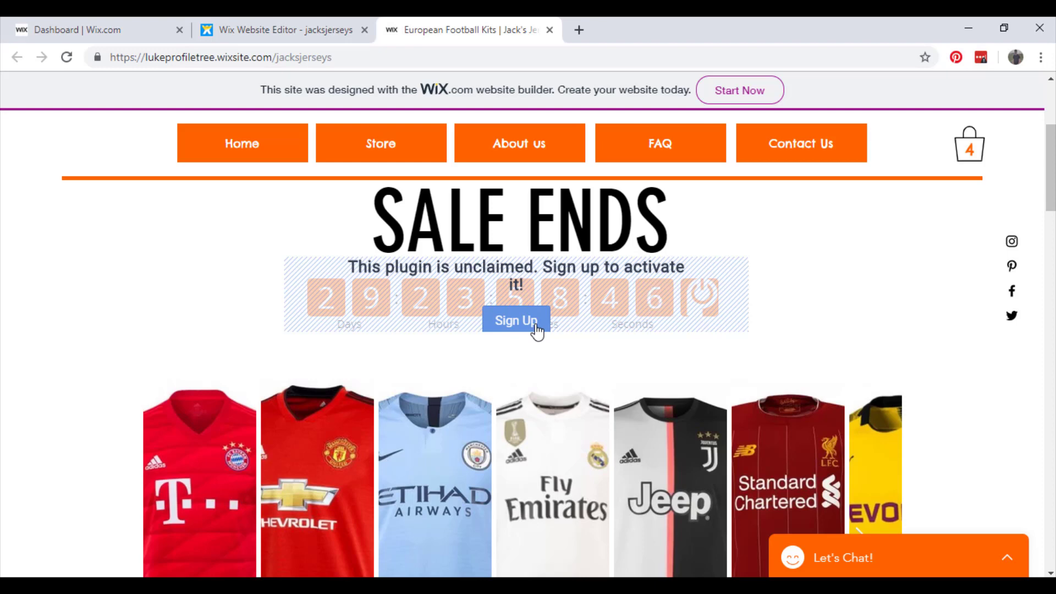
pyautogui.scroll(-3, 536, 331)
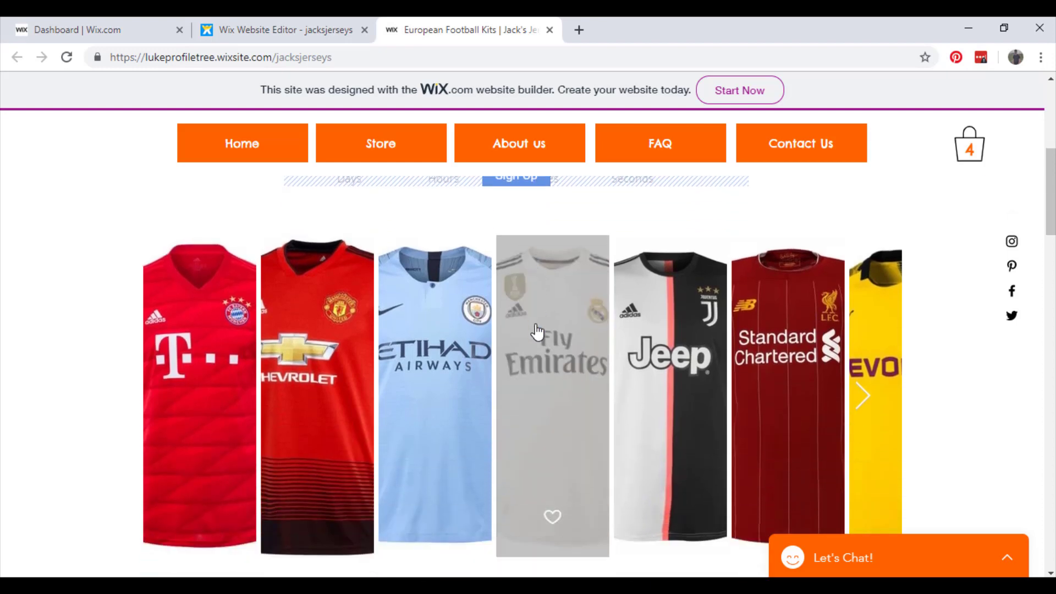
pyautogui.scroll(5, 537, 331)
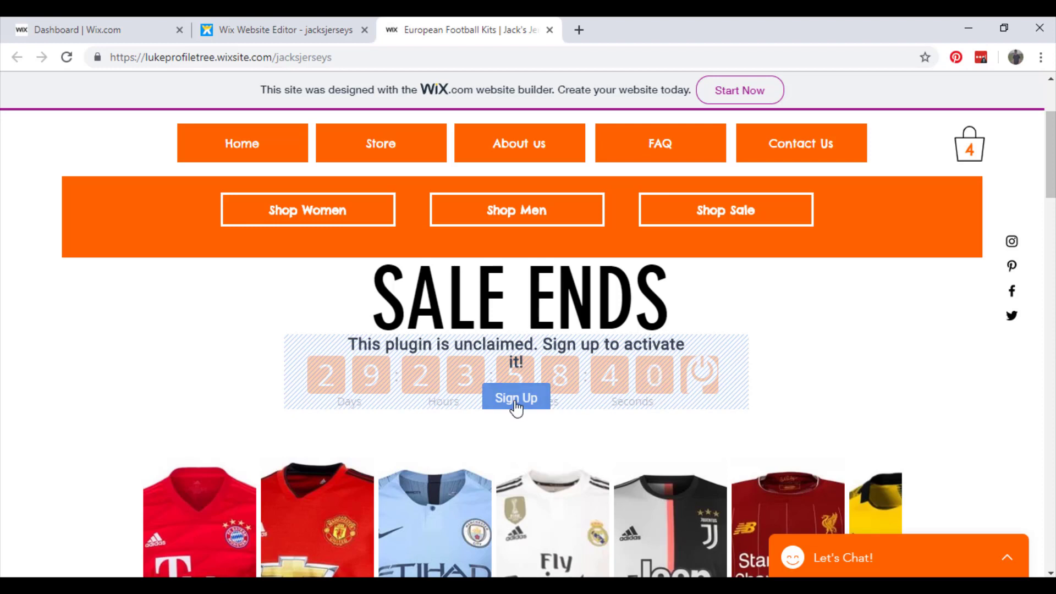
pyautogui.click(549, 31)
pyautogui.click(790, 170)
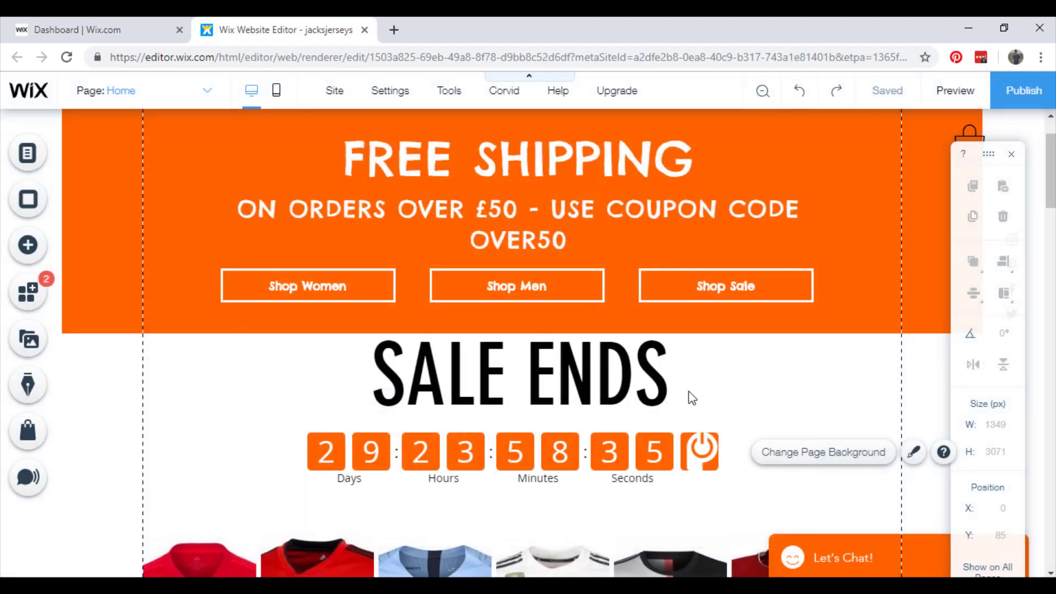
# - Check the purpose options in the countdown timer's settings, and close the site editor to return to the dashboard
pyautogui.doubleClick(612, 456)
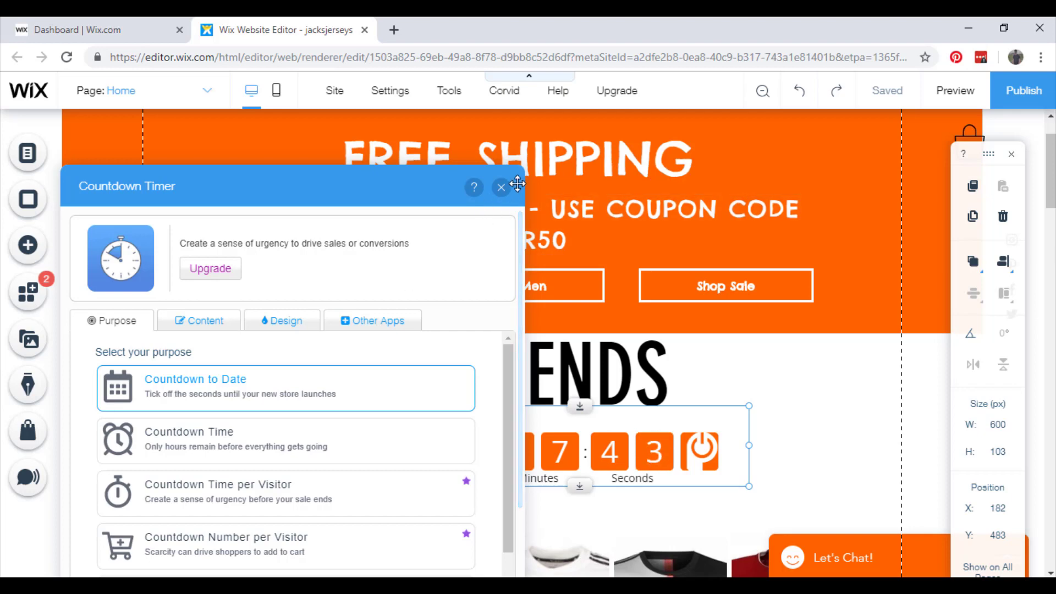
pyautogui.click(501, 188)
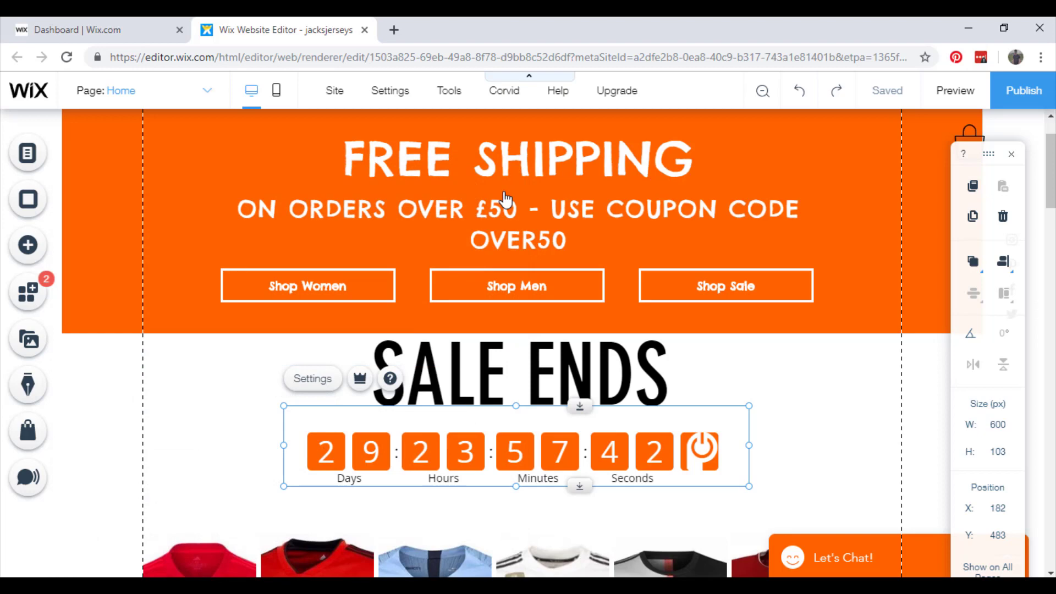
pyautogui.click(366, 30)
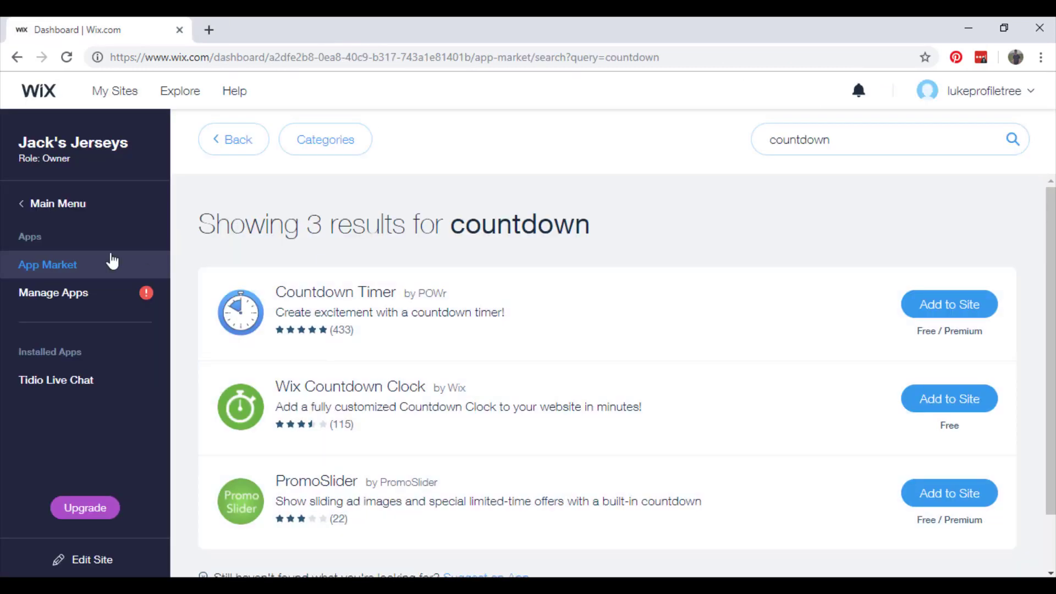
# - Go to the App Market home page from the site dashboard and open its Social category
pyautogui.click(24, 206)
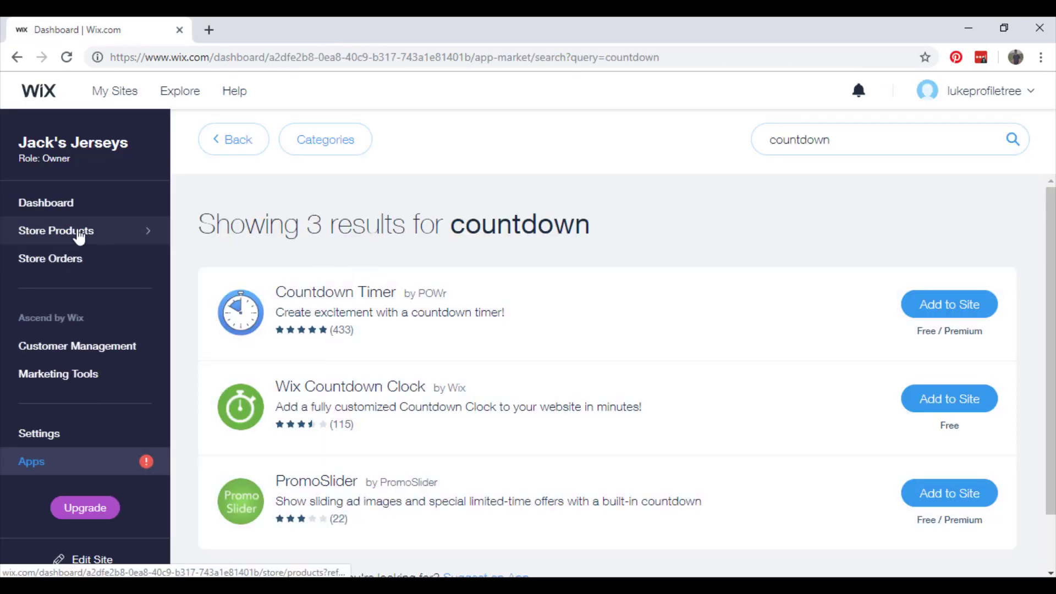
pyautogui.click(126, 463)
pyautogui.scroll(-3, 948, 371)
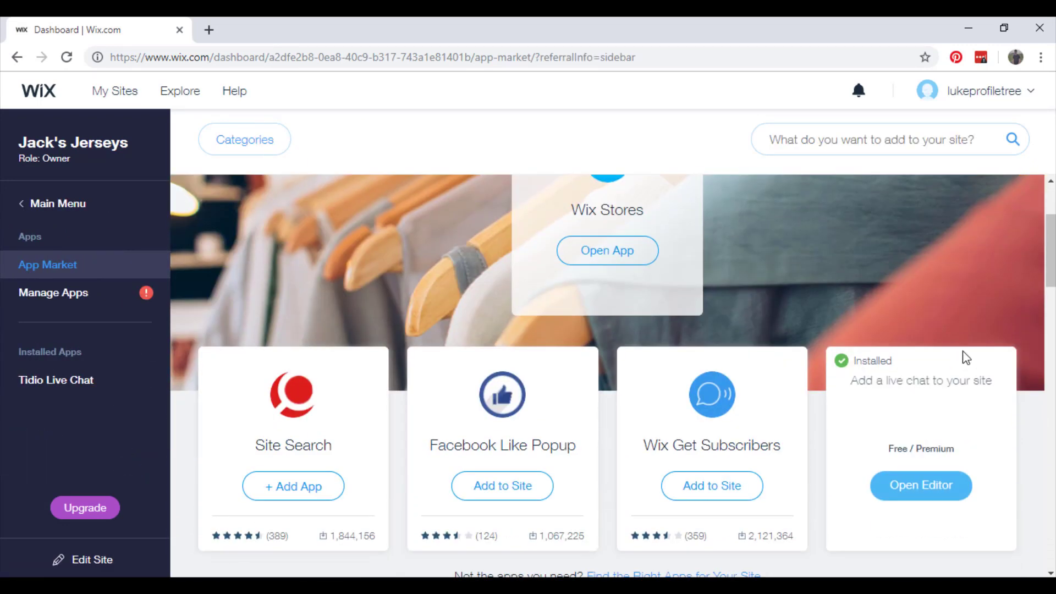
pyautogui.scroll(-7, 941, 305)
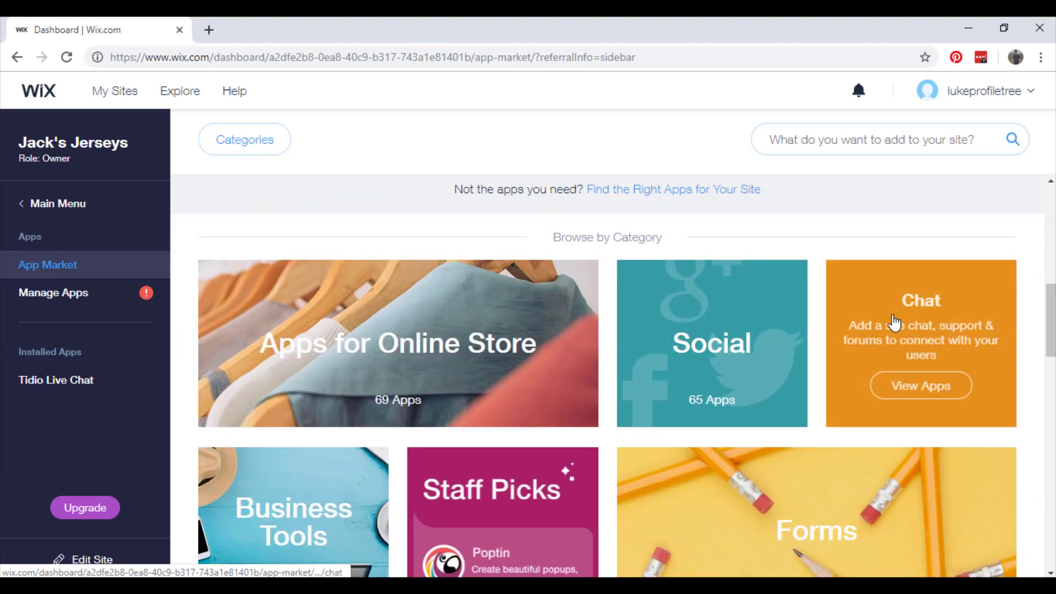
pyautogui.click(726, 393)
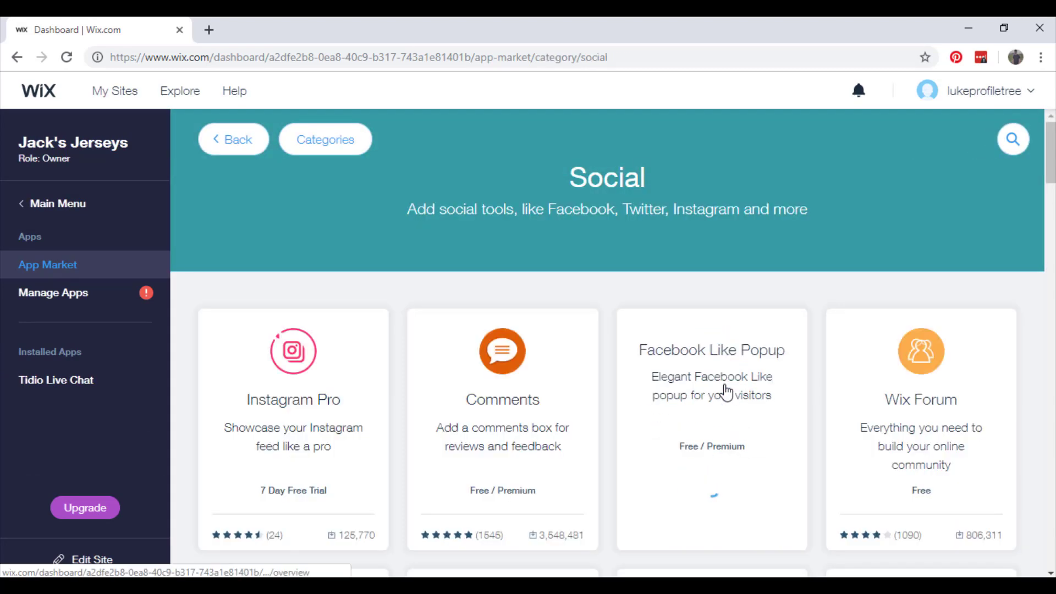
# - Examine the first rows of Social apps, including Wix Forum, Twitter Feed, Instagram Feed and Social Media Icons
pyautogui.scroll(-3, 731, 391)
pyautogui.moveTo(537, 299)
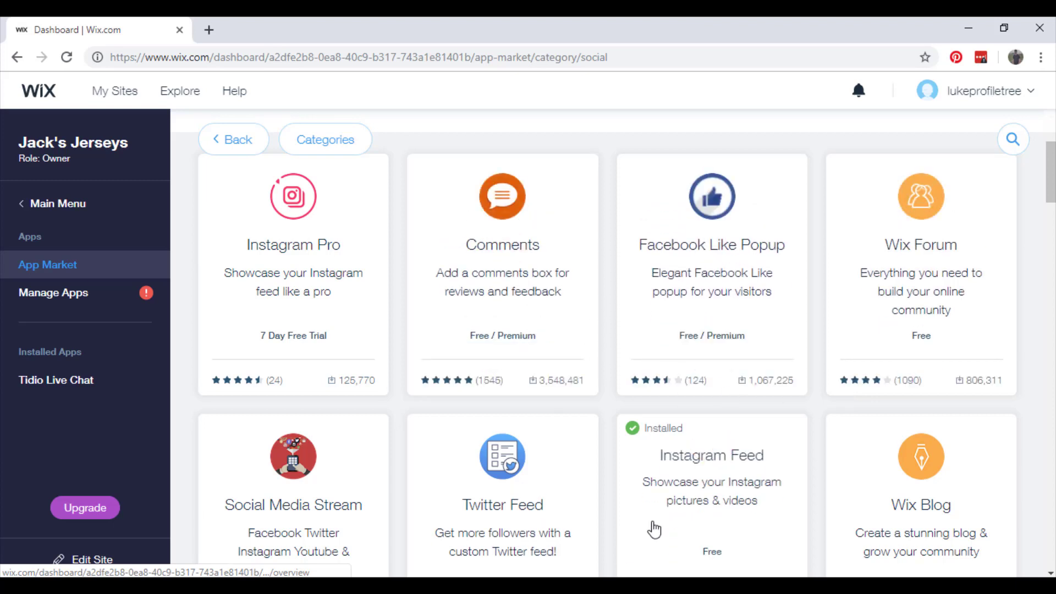
pyautogui.moveTo(978, 298)
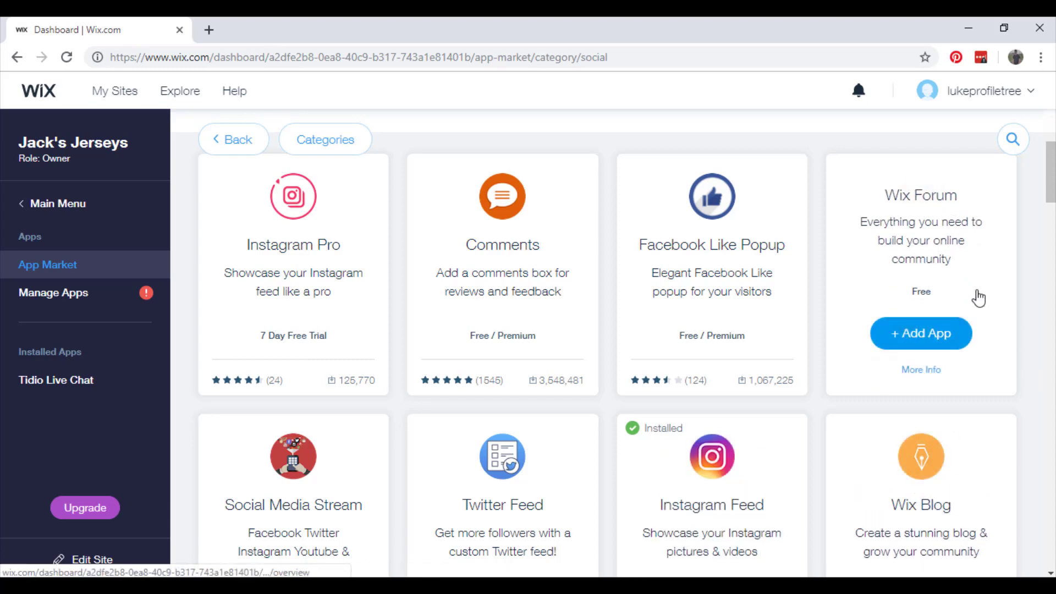
pyautogui.scroll(-2, 1041, 398)
pyautogui.scroll(-3, 1041, 399)
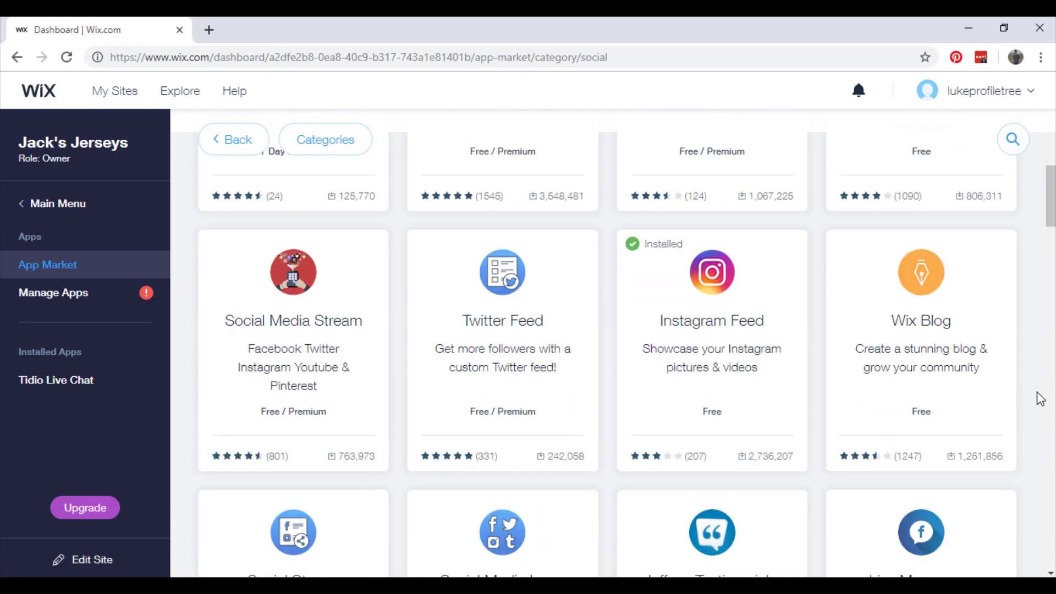
pyautogui.scroll(-3, 1041, 399)
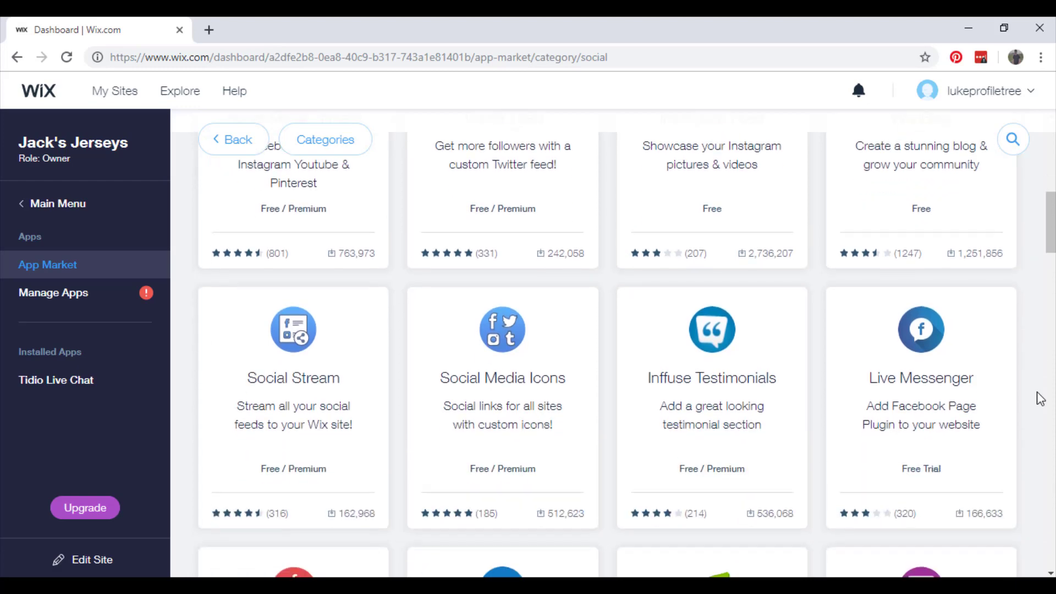
pyautogui.scroll(-2, 1040, 398)
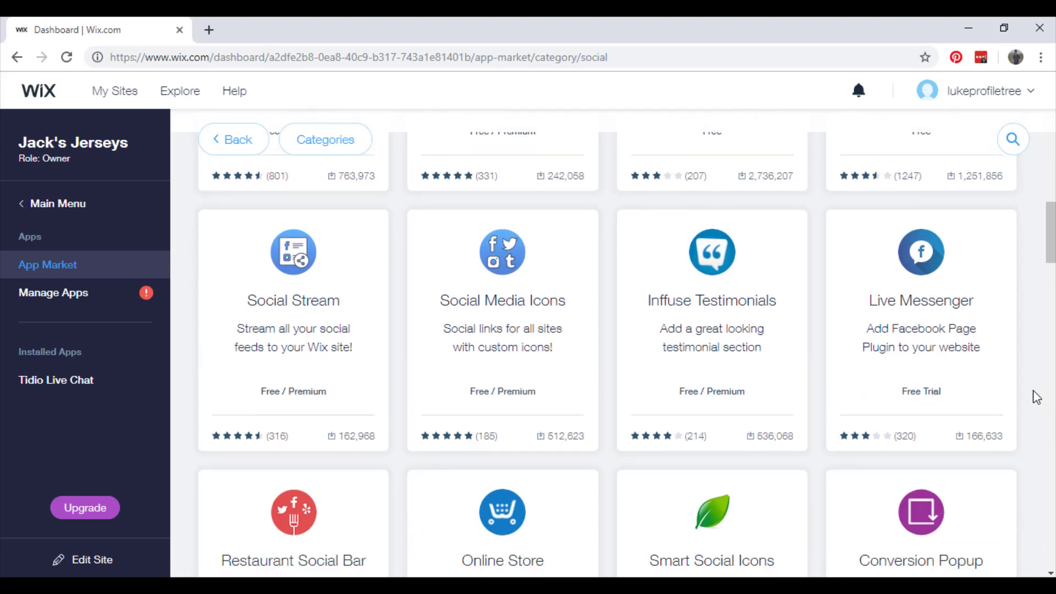
pyautogui.scroll(5, 748, 346)
pyautogui.moveTo(721, 323)
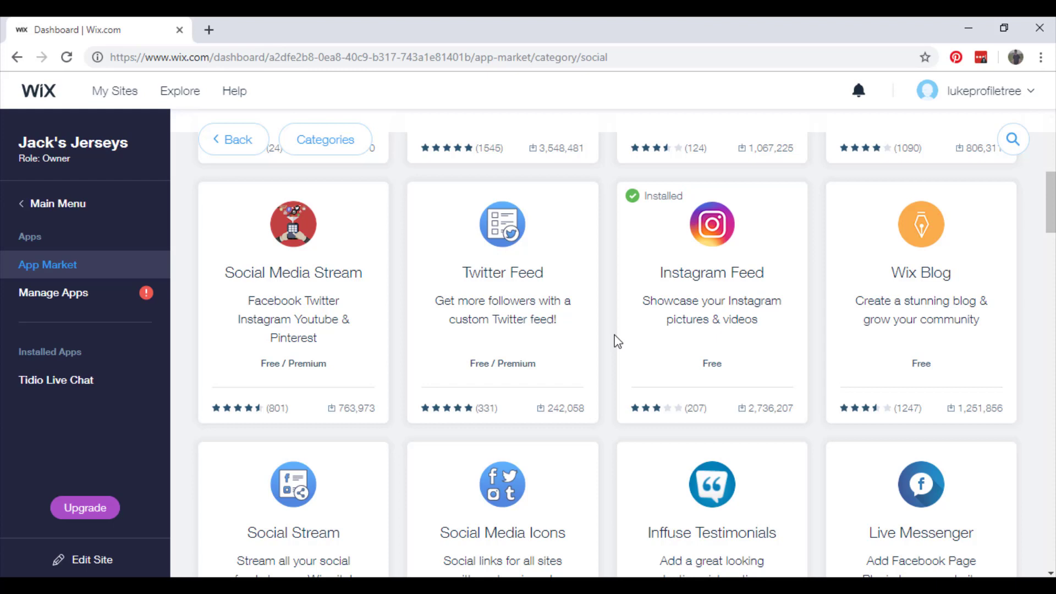
# - Look through the further Social apps, from Social Stream and Online Store down to Welcome Bar and Pinterest Feed
pyautogui.scroll(-4, 618, 341)
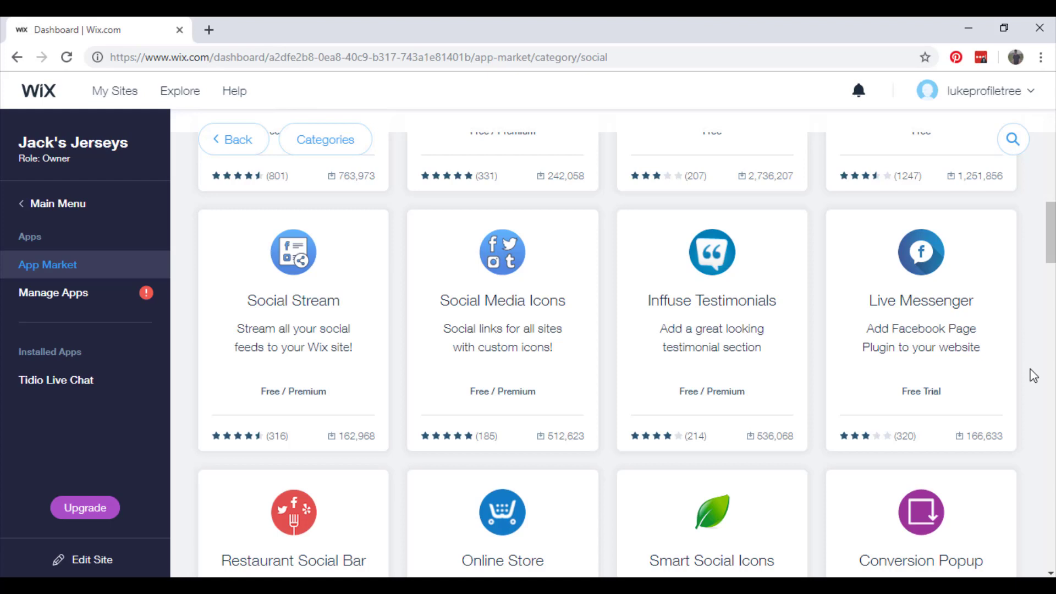
pyautogui.scroll(-4, 1033, 376)
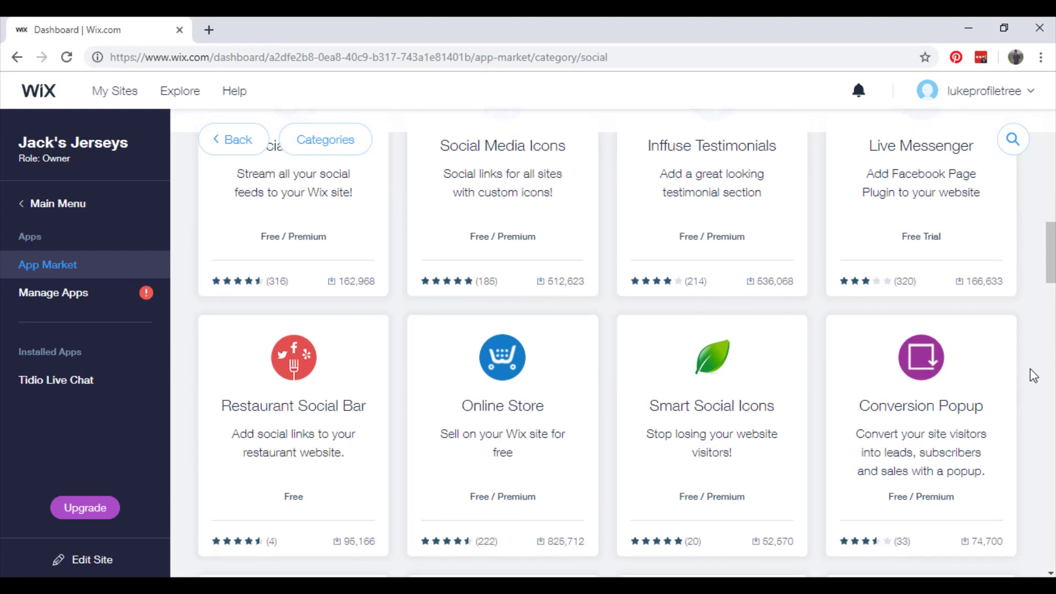
pyautogui.scroll(-1, 1034, 376)
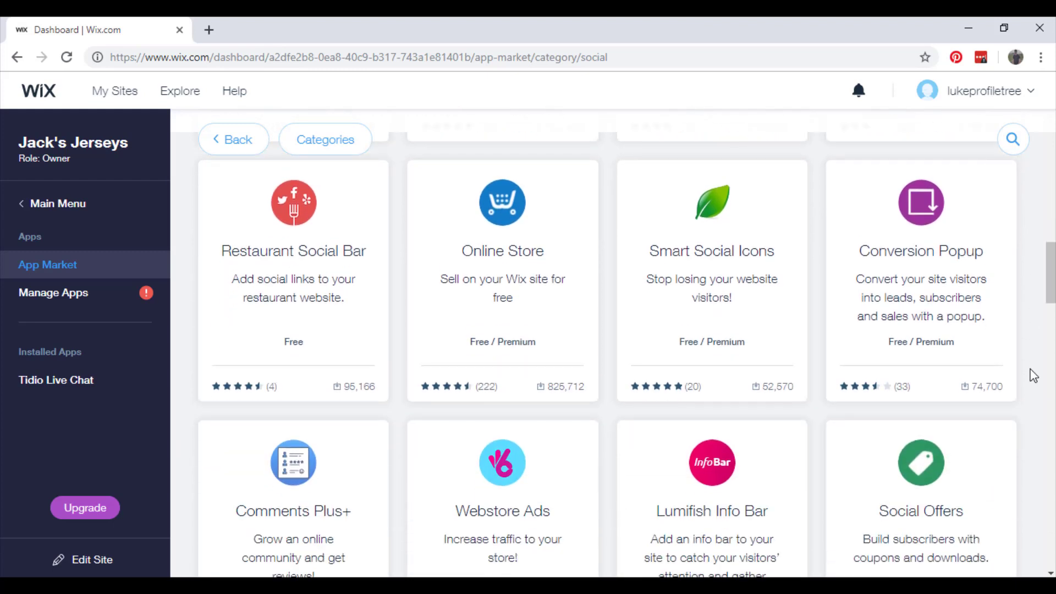
pyautogui.scroll(-1, 1034, 376)
pyautogui.moveTo(566, 245)
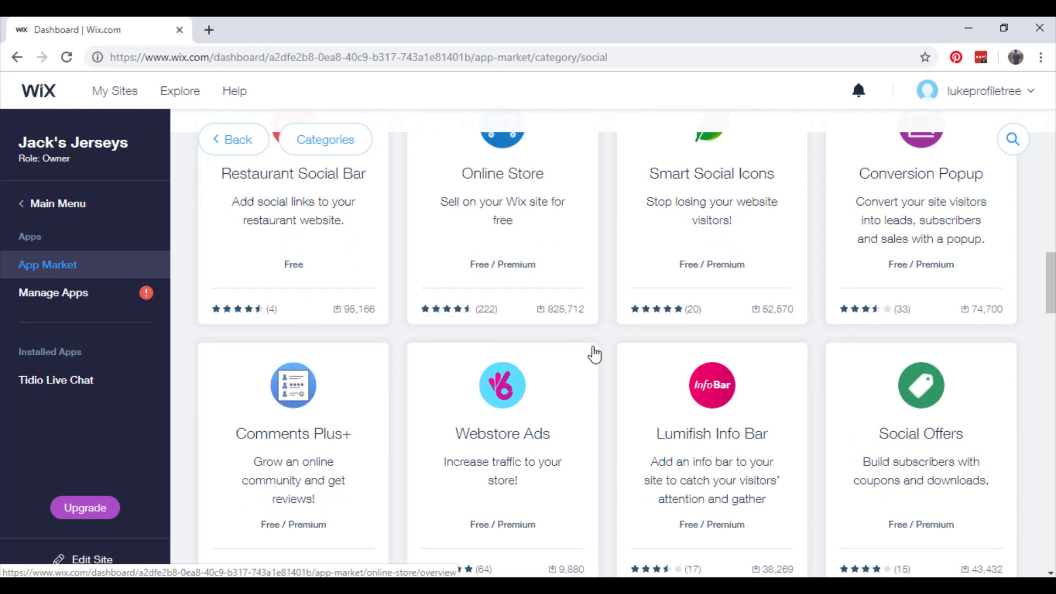
pyautogui.scroll(-1, 612, 440)
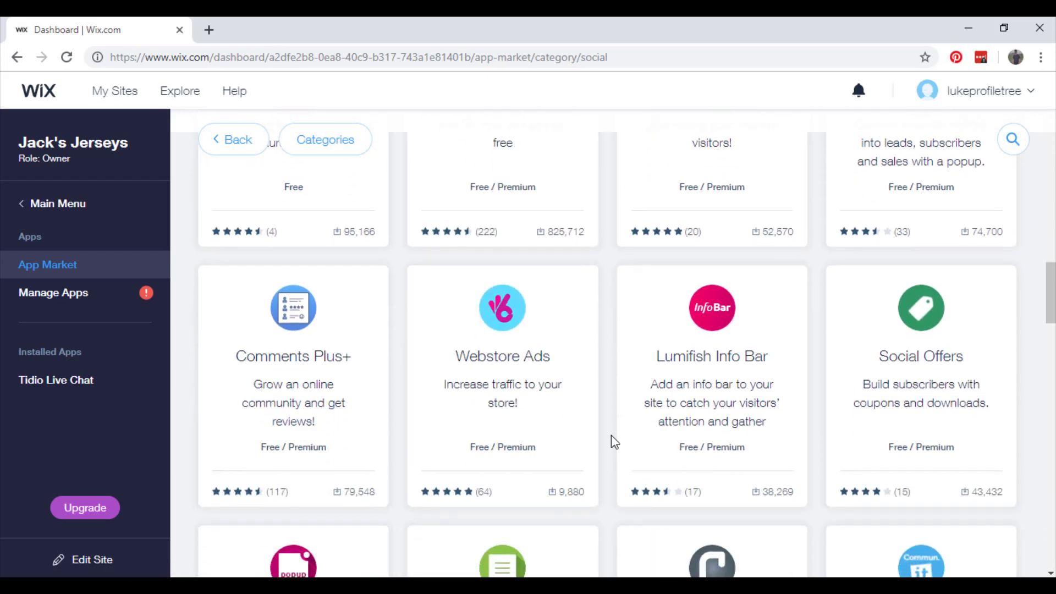
pyautogui.scroll(-1, 617, 431)
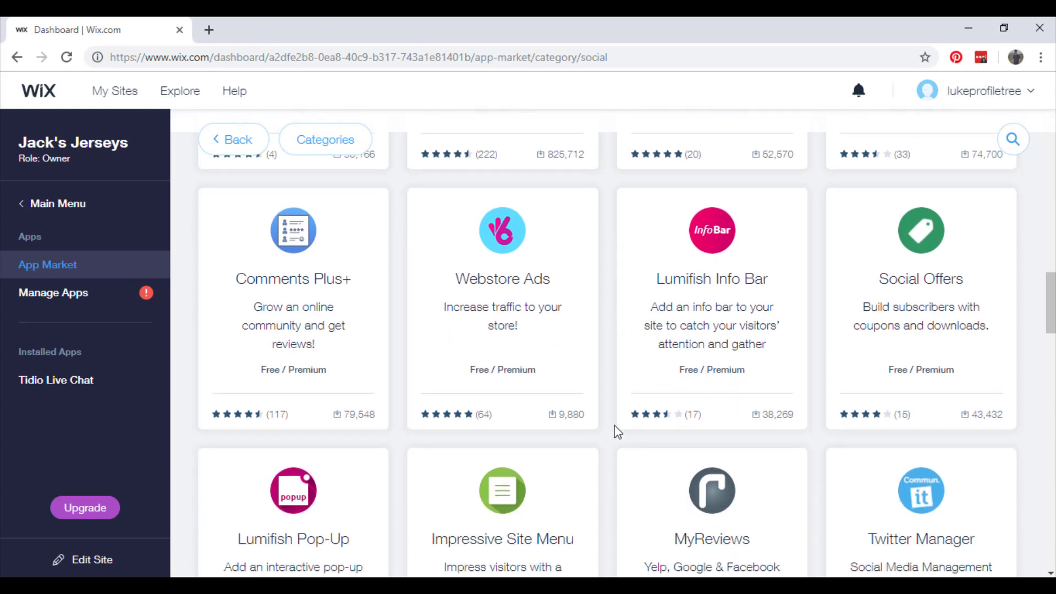
pyautogui.scroll(-1, 617, 432)
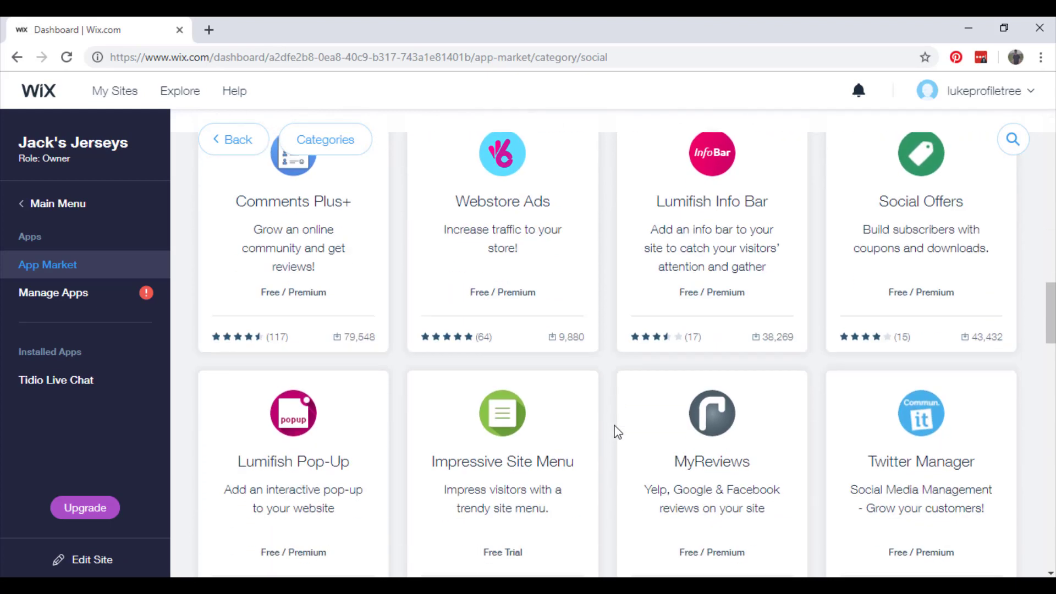
pyautogui.moveTo(663, 289)
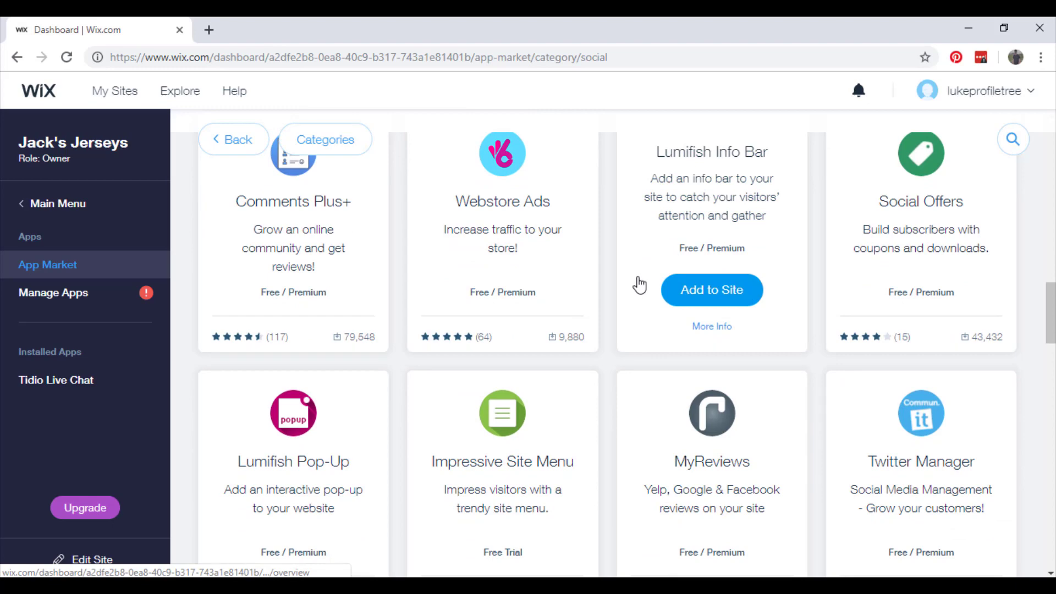
pyautogui.scroll(-1, 597, 421)
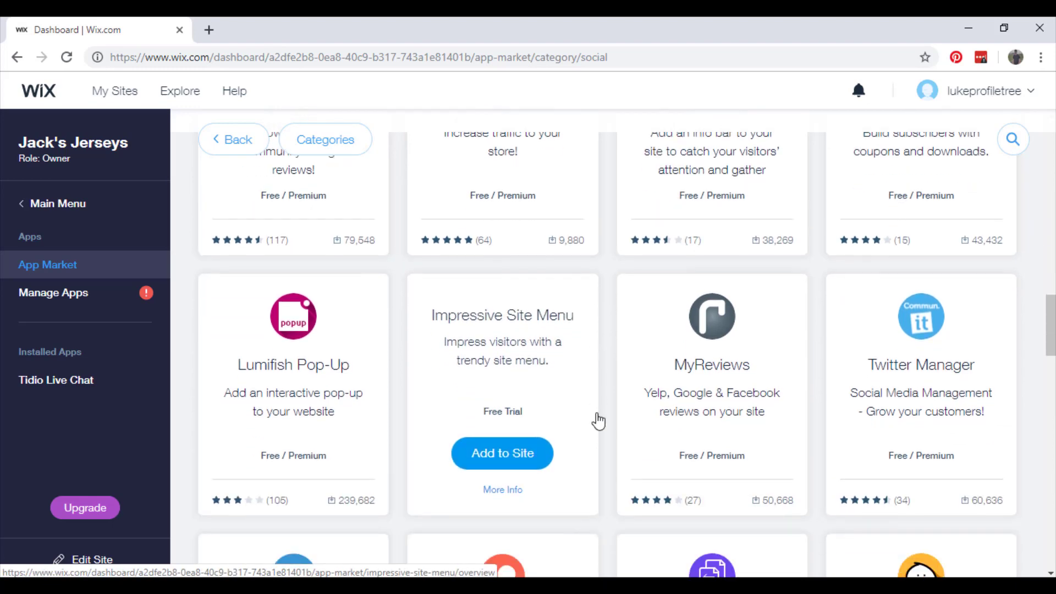
pyautogui.scroll(-2, 598, 421)
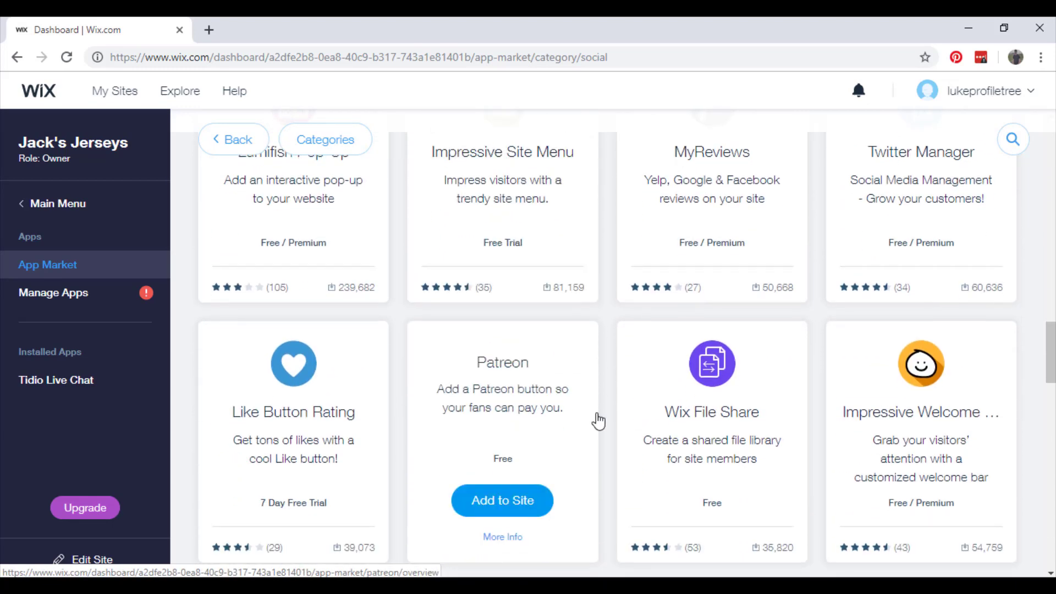
pyautogui.scroll(-2, 598, 421)
pyautogui.scroll(-3, 600, 420)
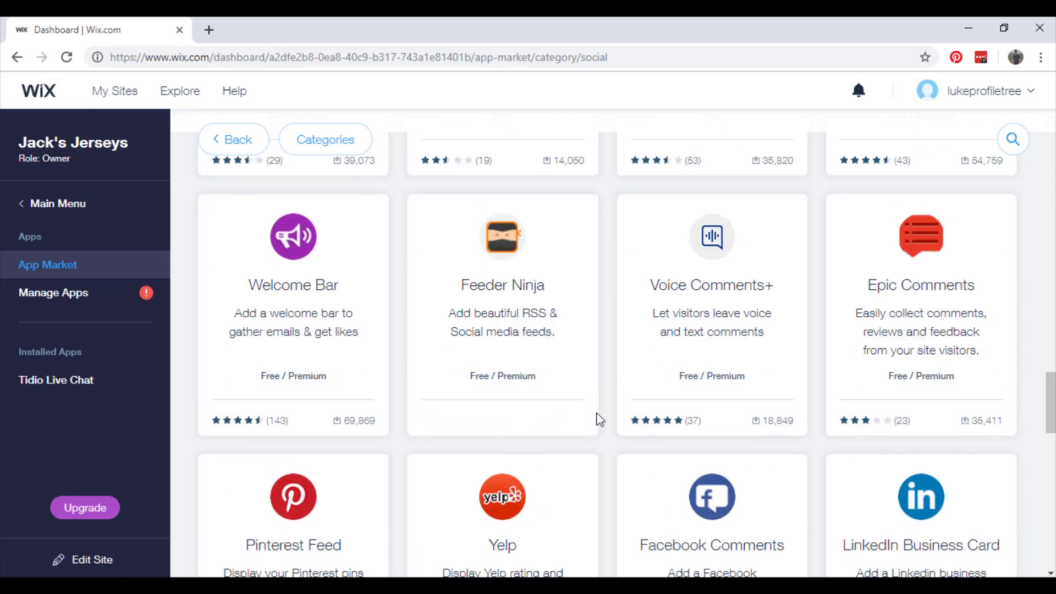
pyautogui.scroll(10, 599, 420)
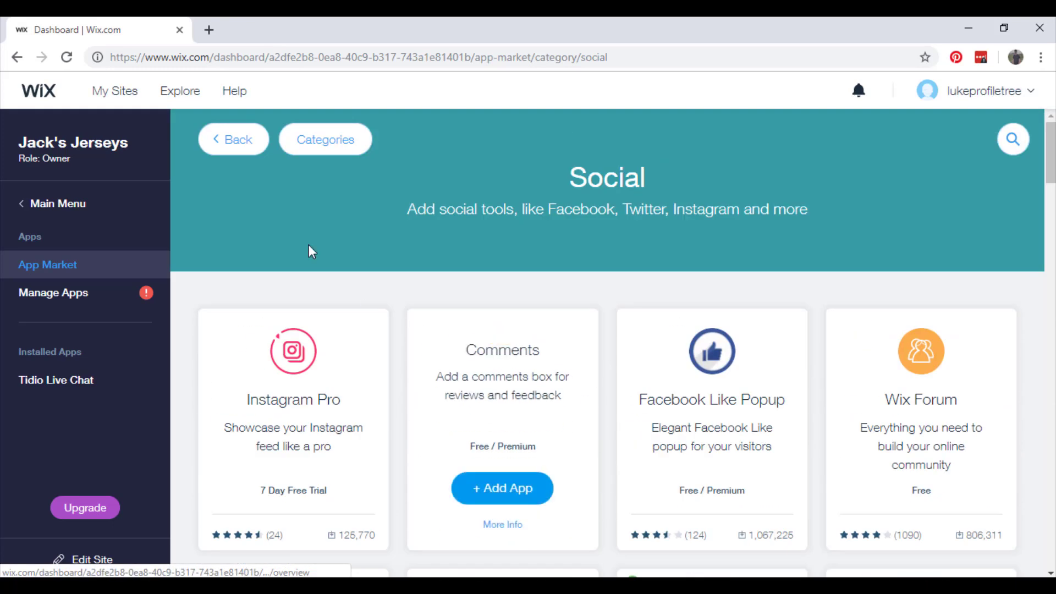
# - Leave the Social category, reopen the App Market home page, and look at the first apps in the Business Tools category
pyautogui.click(250, 151)
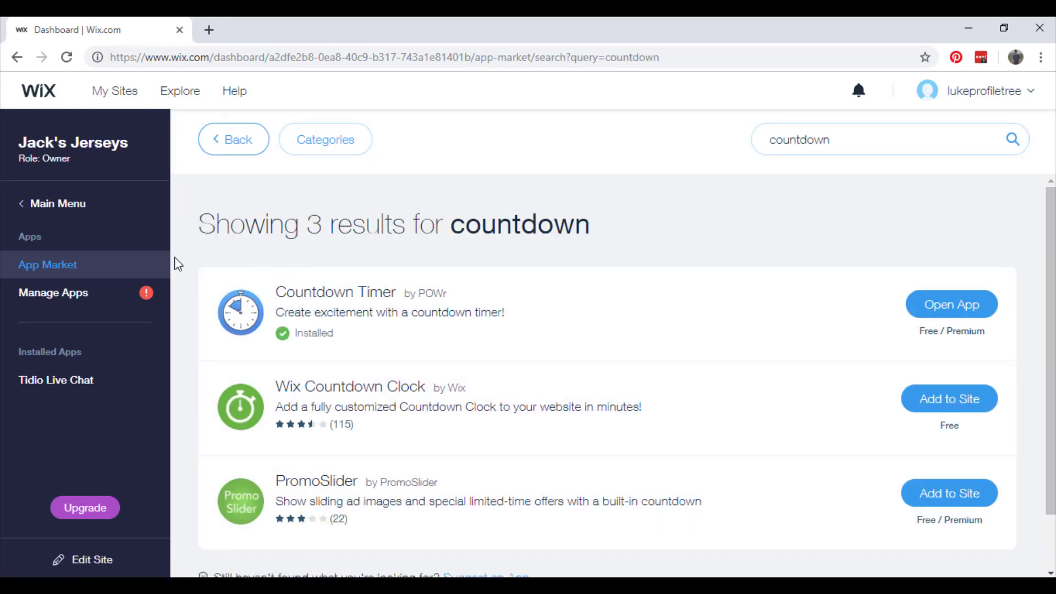
pyautogui.click(114, 294)
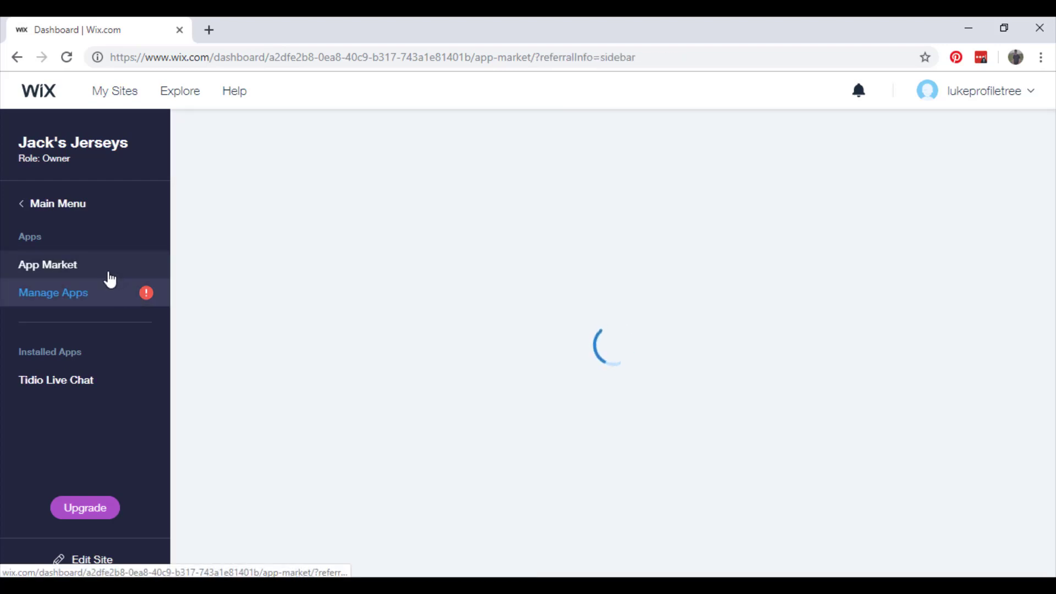
pyautogui.click(109, 274)
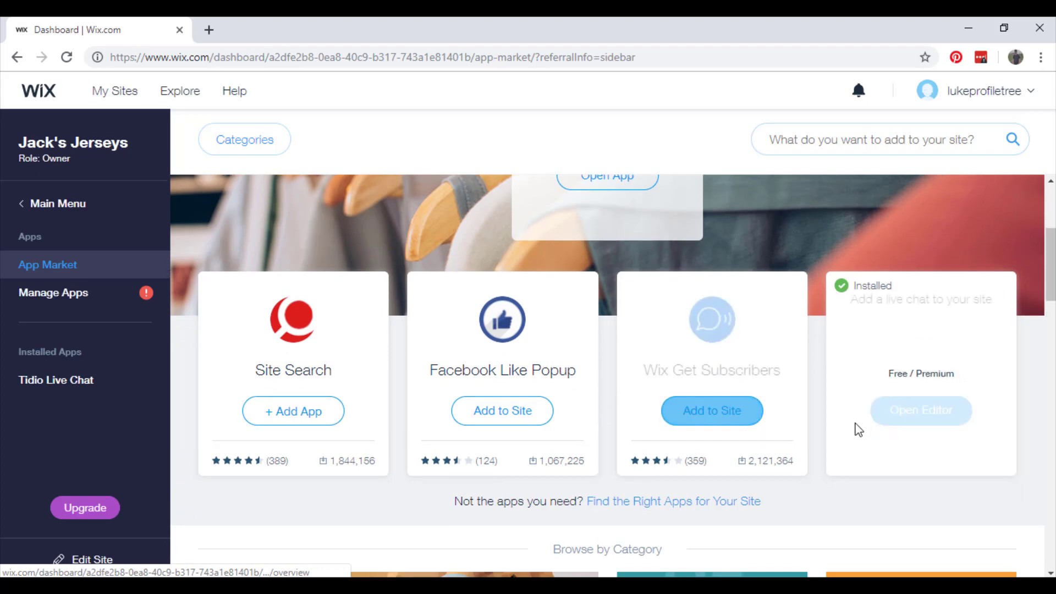
pyautogui.scroll(-9, 856, 428)
pyautogui.scroll(-2, 843, 434)
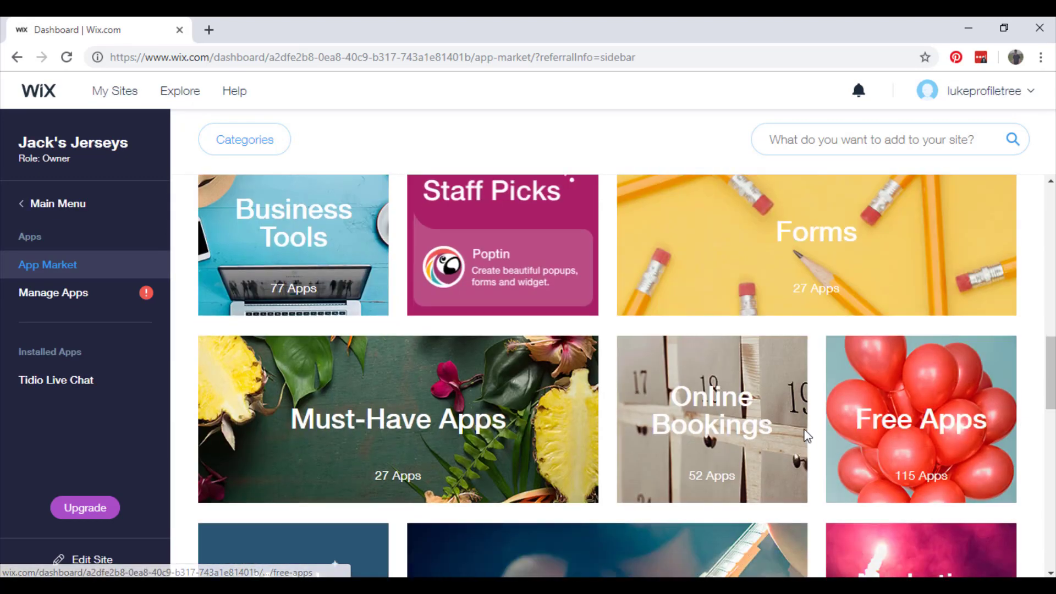
pyautogui.click(306, 273)
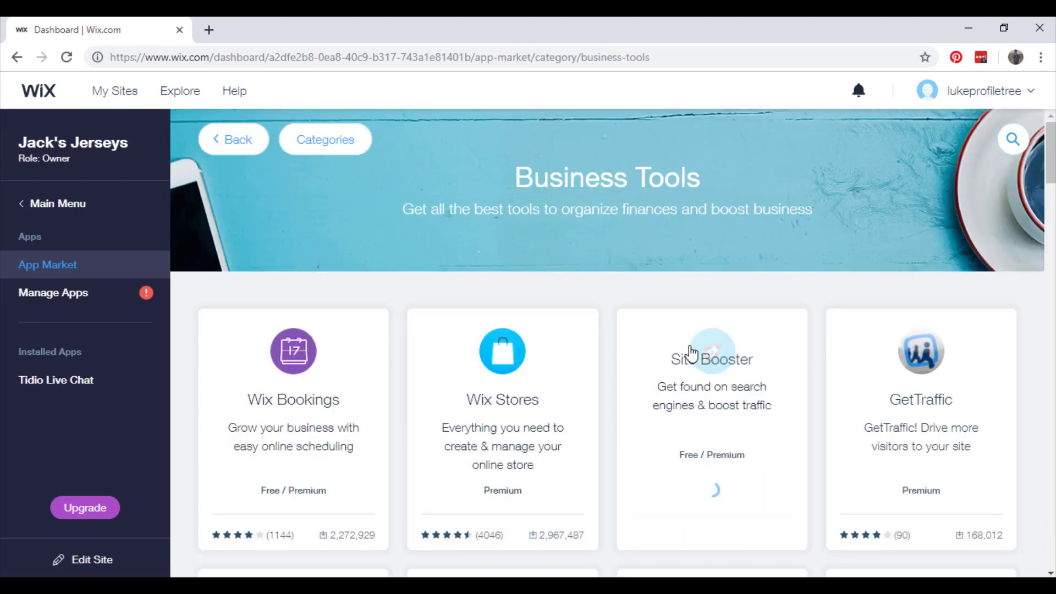
pyautogui.scroll(-1, 577, 255)
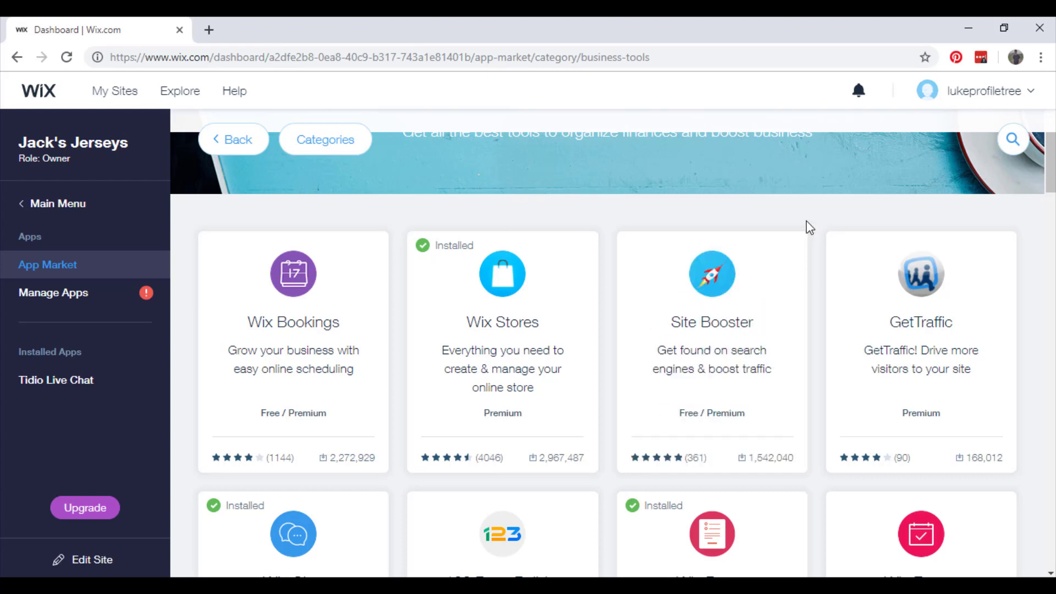
pyautogui.scroll(1, 935, 203)
# - Search the App Market for "HOTELS", open the Wix Hotels app and read its overview
pyautogui.click(1014, 156)
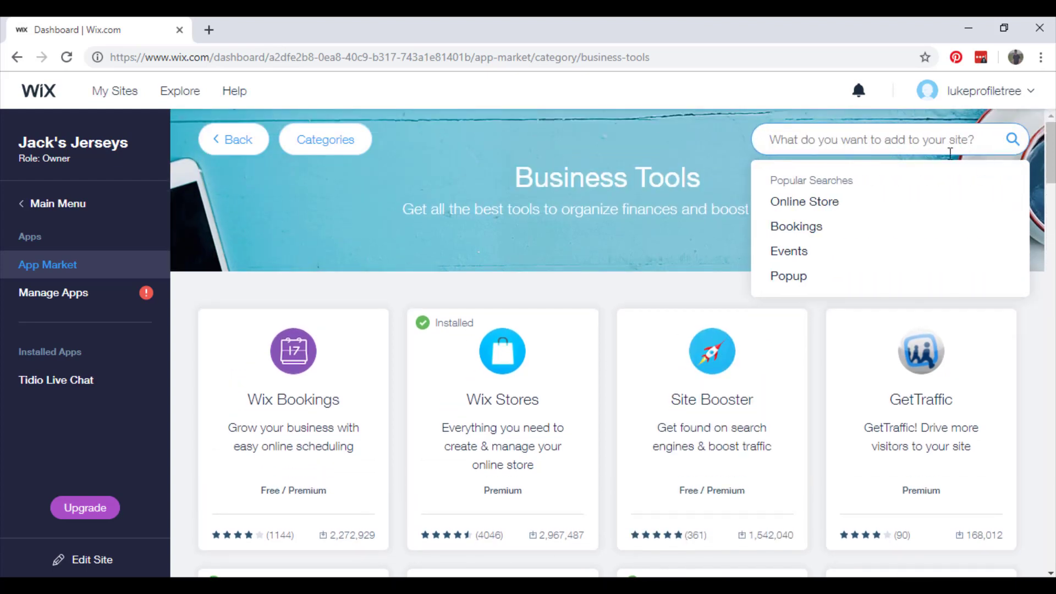
pyautogui.write('HOTELS')
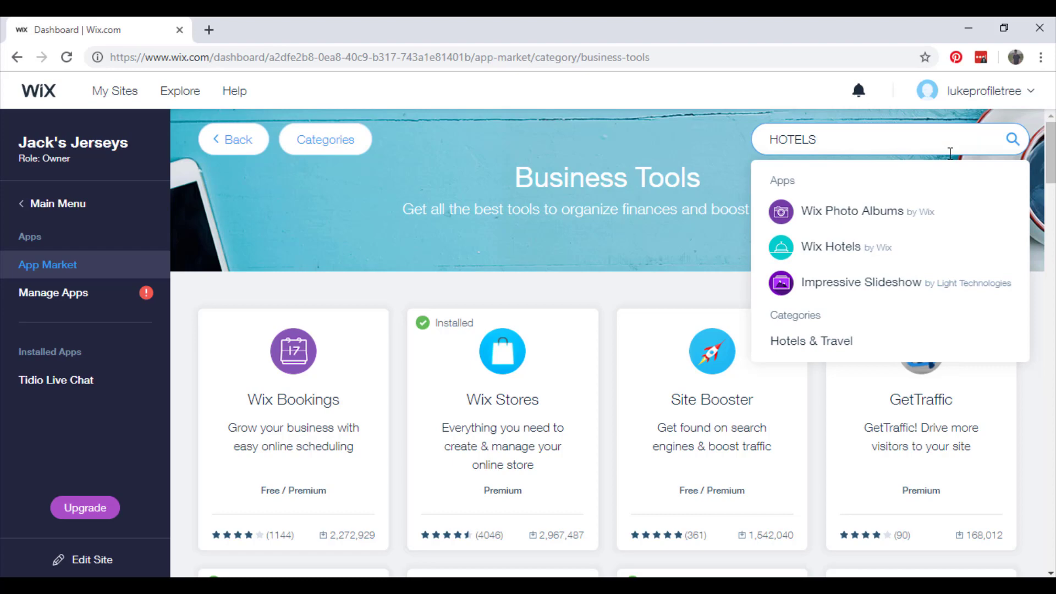
pyautogui.click(884, 259)
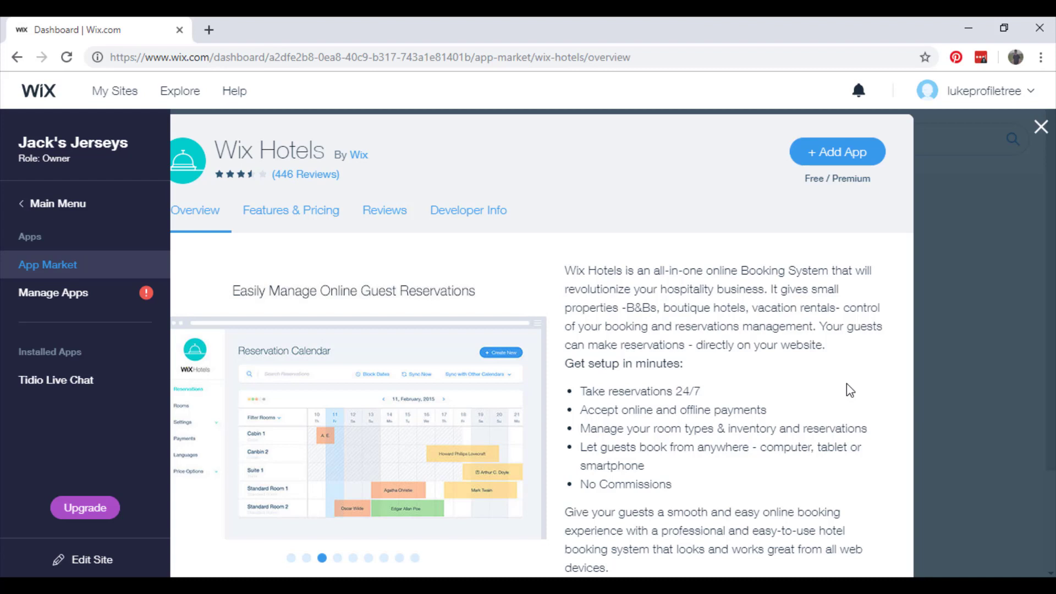
pyautogui.scroll(-2, 781, 410)
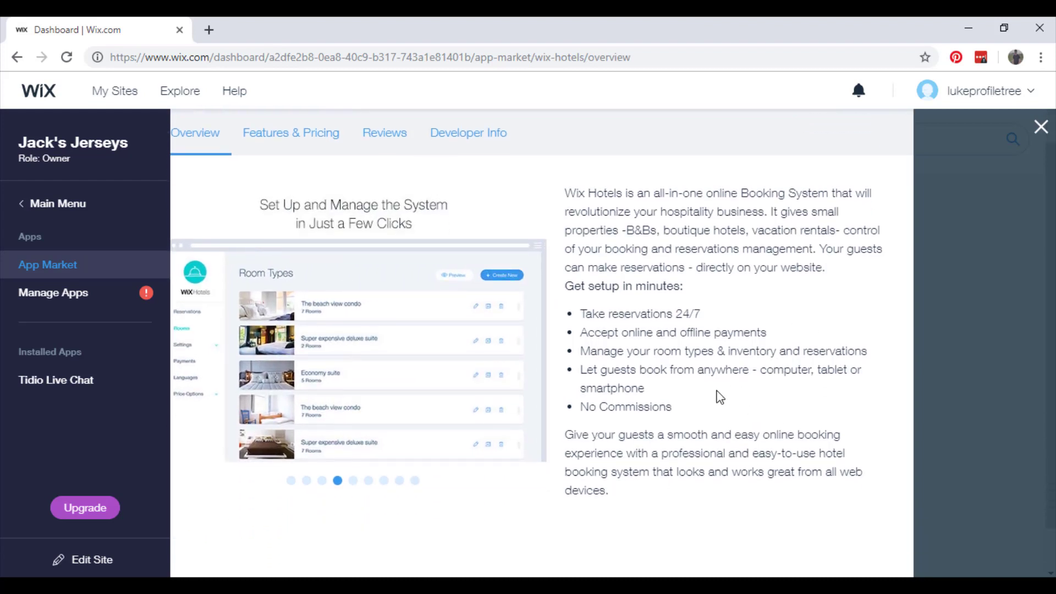
# - Compare the Basic and Premium packages in the Wix Hotels features and pricing list, and close the app's page
pyautogui.scroll(2, 719, 397)
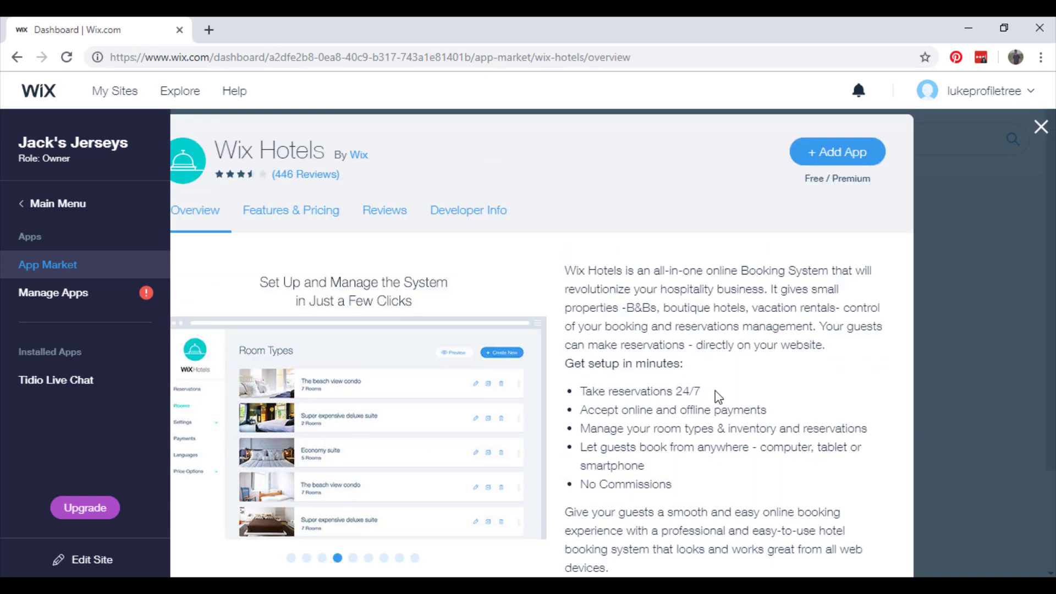
pyautogui.click(291, 220)
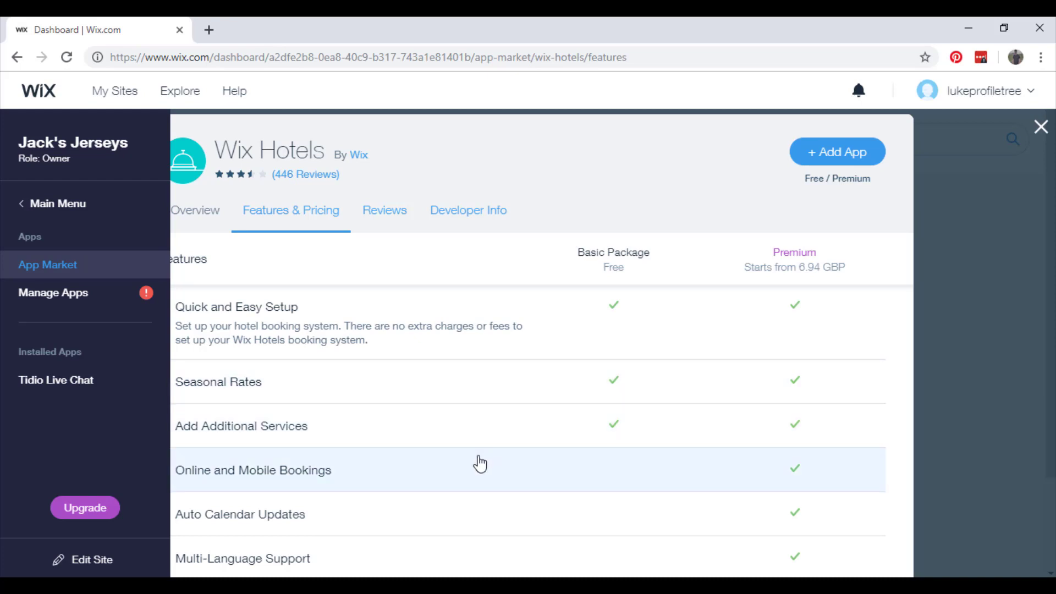
pyautogui.scroll(-2, 479, 463)
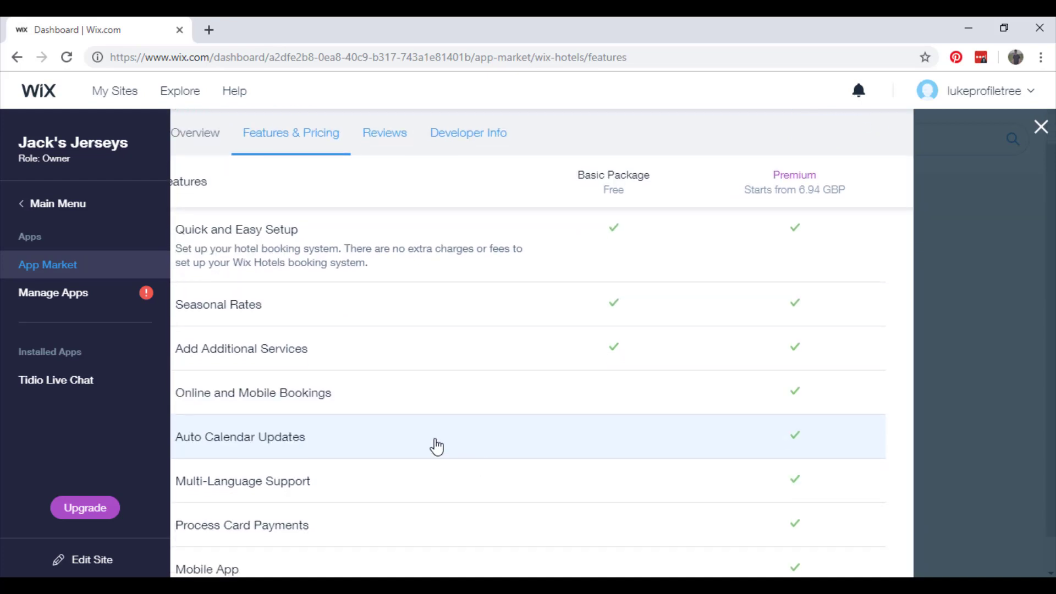
pyautogui.scroll(-1, 415, 489)
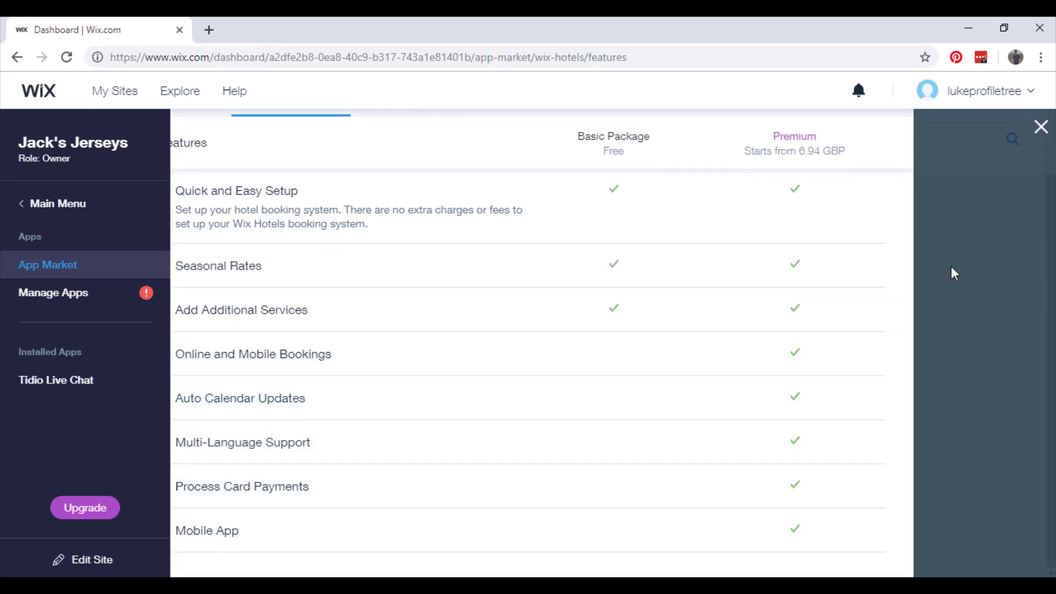
pyautogui.scroll(3, 866, 223)
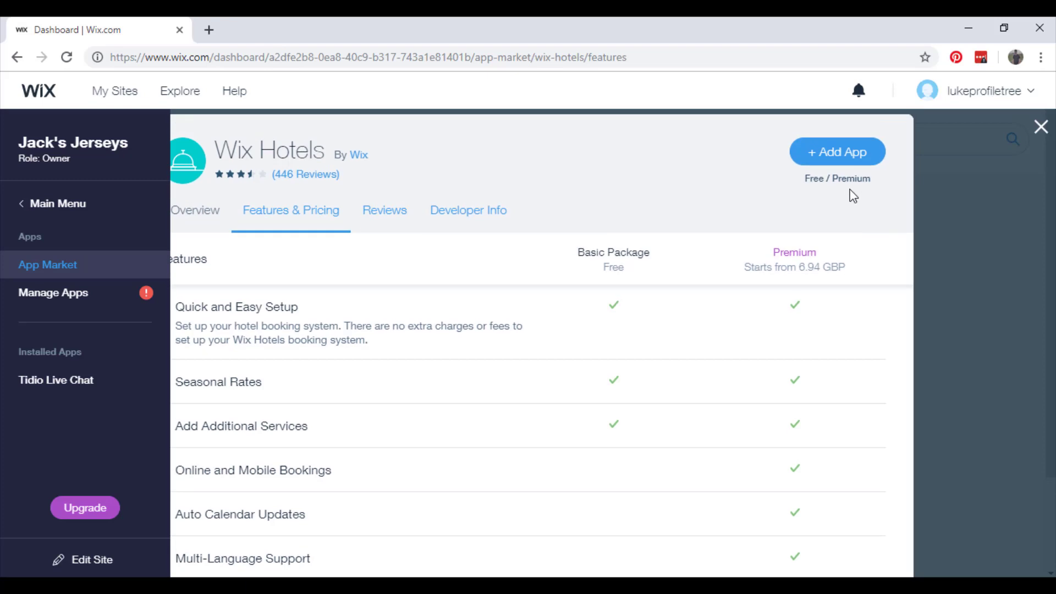
pyautogui.click(1041, 130)
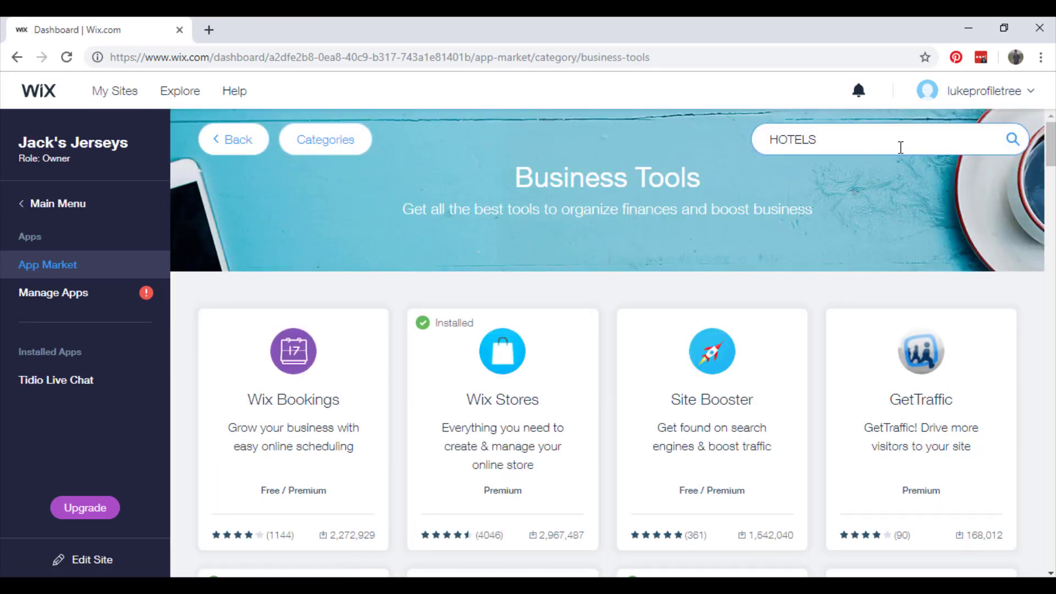
# - Return to the App Market home page, reopen the Business Tools category and look at its first rows, including Wix Chat and Wix Hotels
pyautogui.click(118, 269)
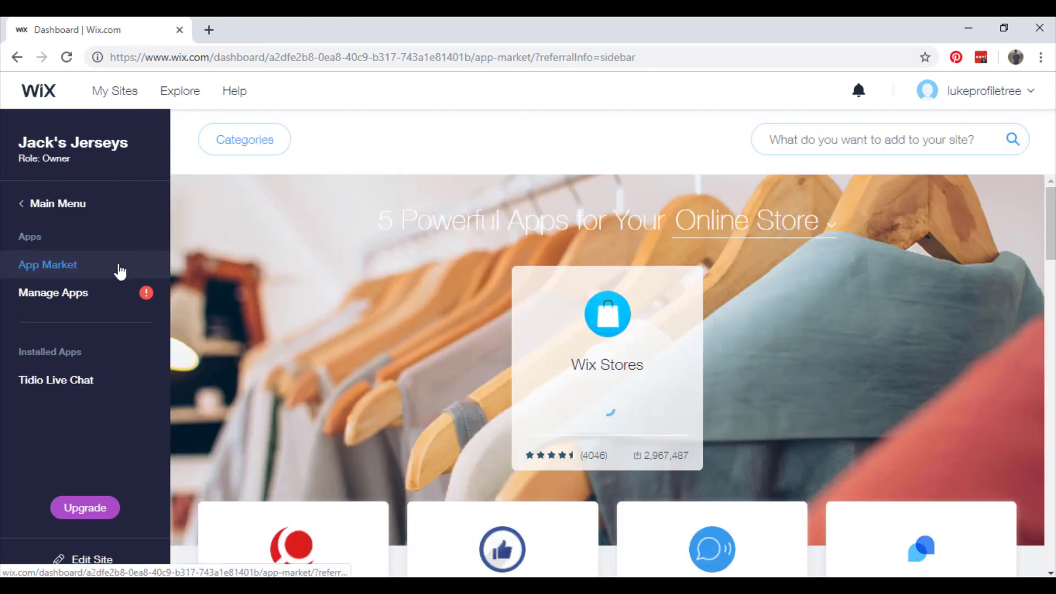
pyautogui.scroll(-5, 445, 337)
pyautogui.scroll(-9, 439, 334)
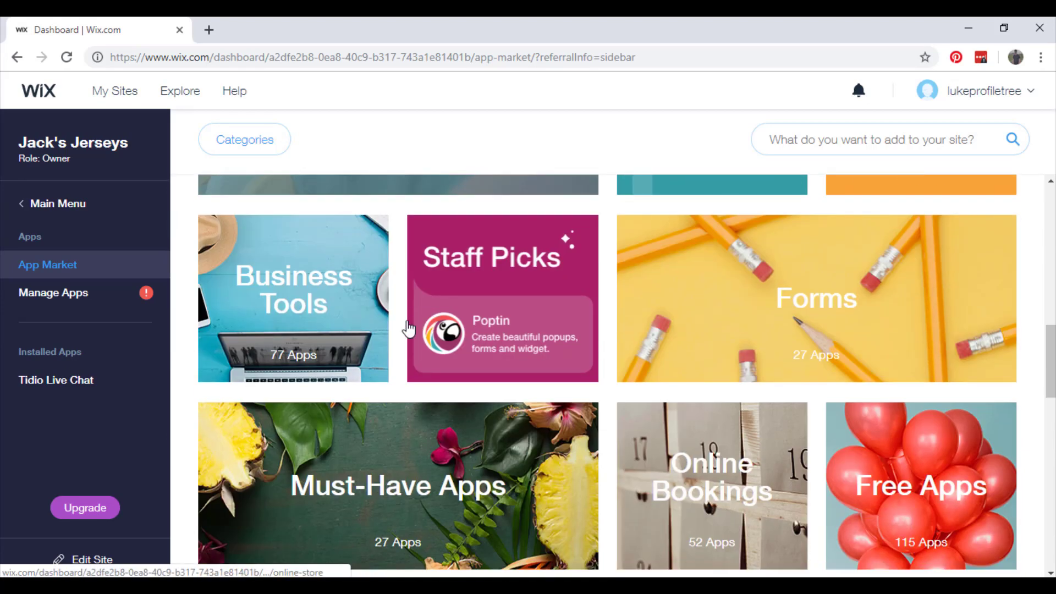
pyautogui.click(307, 342)
pyautogui.scroll(-7, 677, 373)
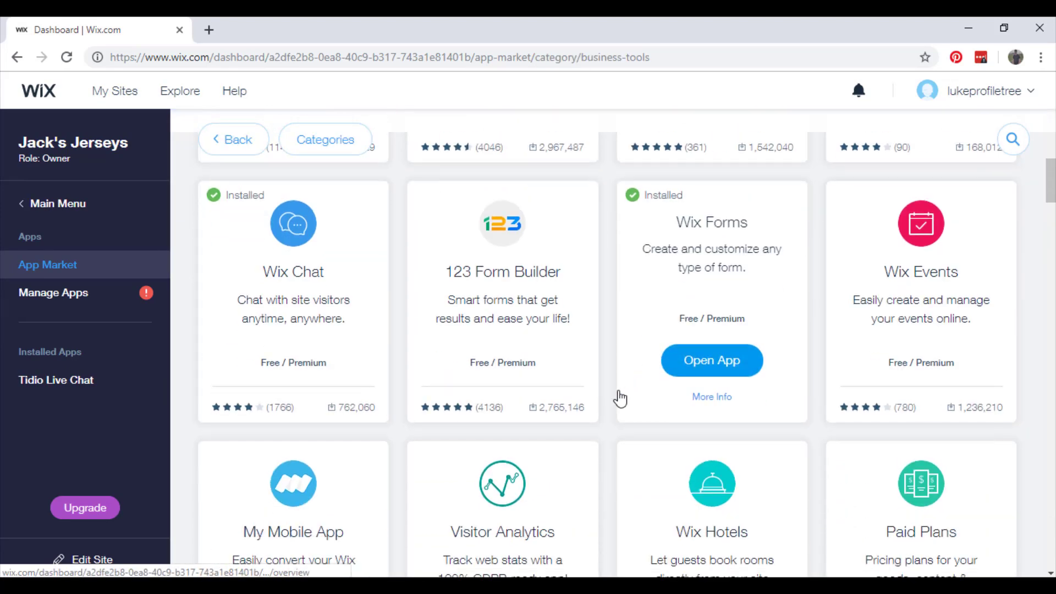
pyautogui.scroll(-3, 619, 398)
pyautogui.moveTo(337, 202)
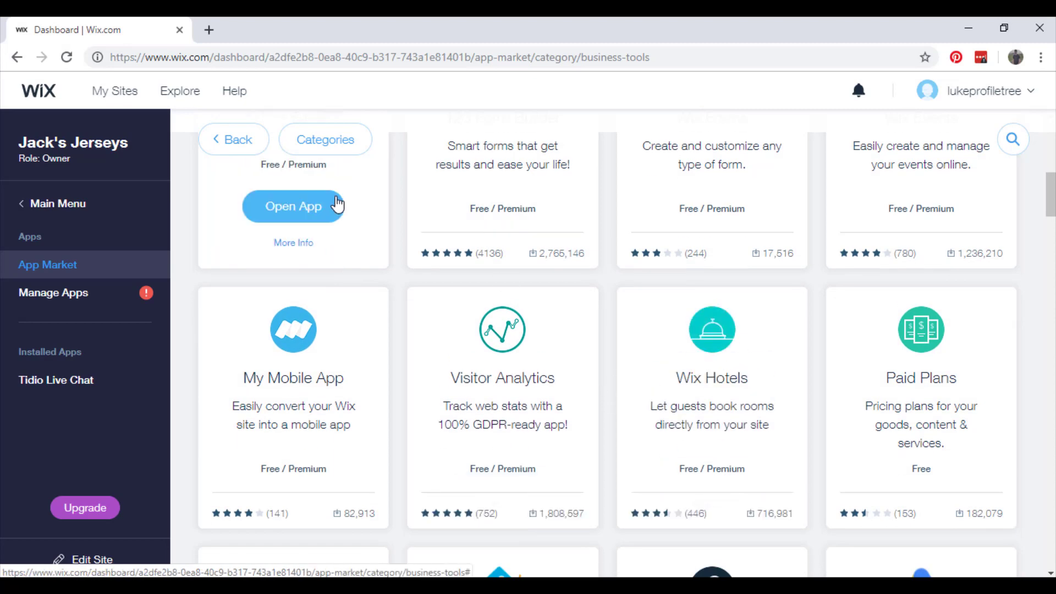
# - Examine the Business Tools rows with Site Search, Contact Collection, Wix Video, Get Google Ads, Events Calendar and PayPal Button
pyautogui.scroll(-5, 974, 341)
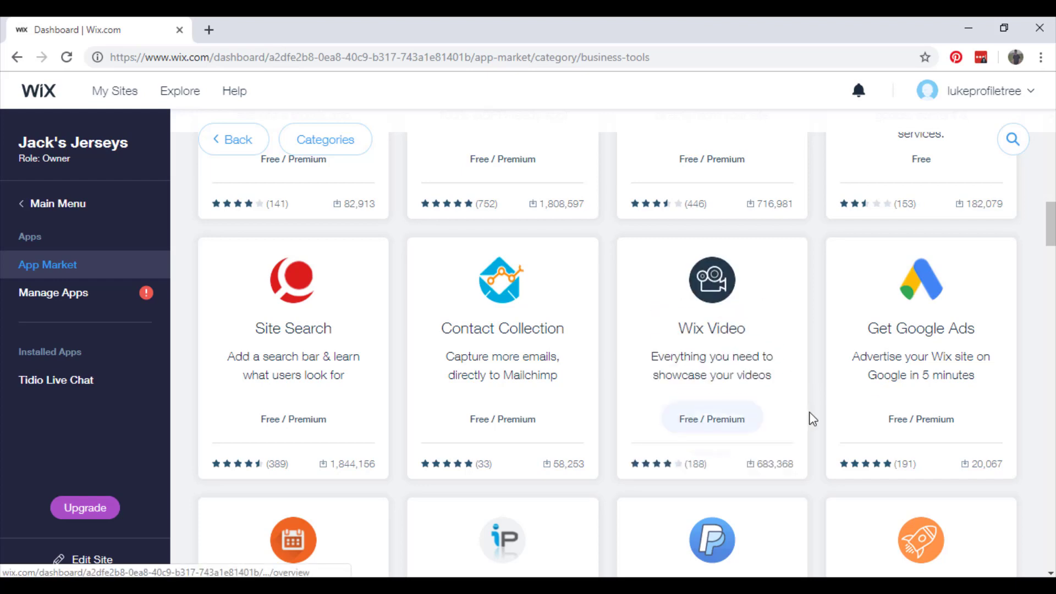
pyautogui.scroll(-1, 813, 419)
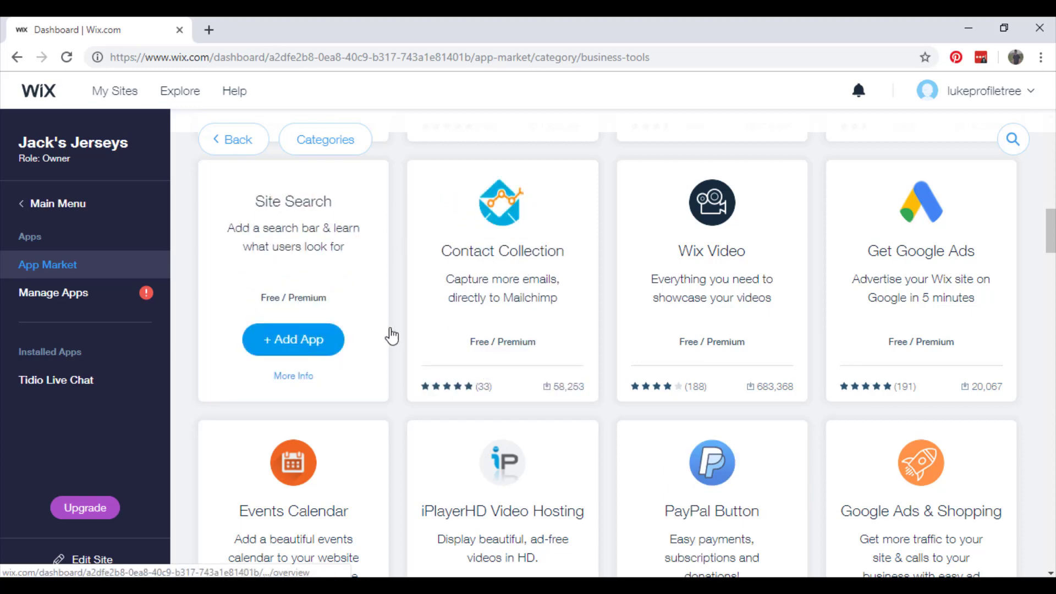
pyautogui.scroll(-2, 410, 400)
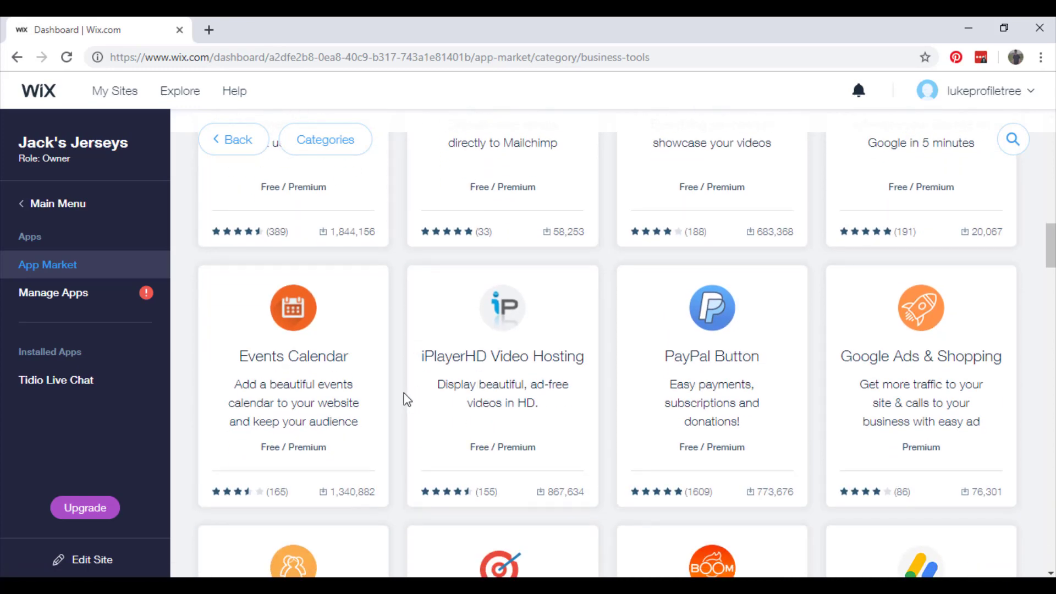
pyautogui.scroll(1, 403, 393)
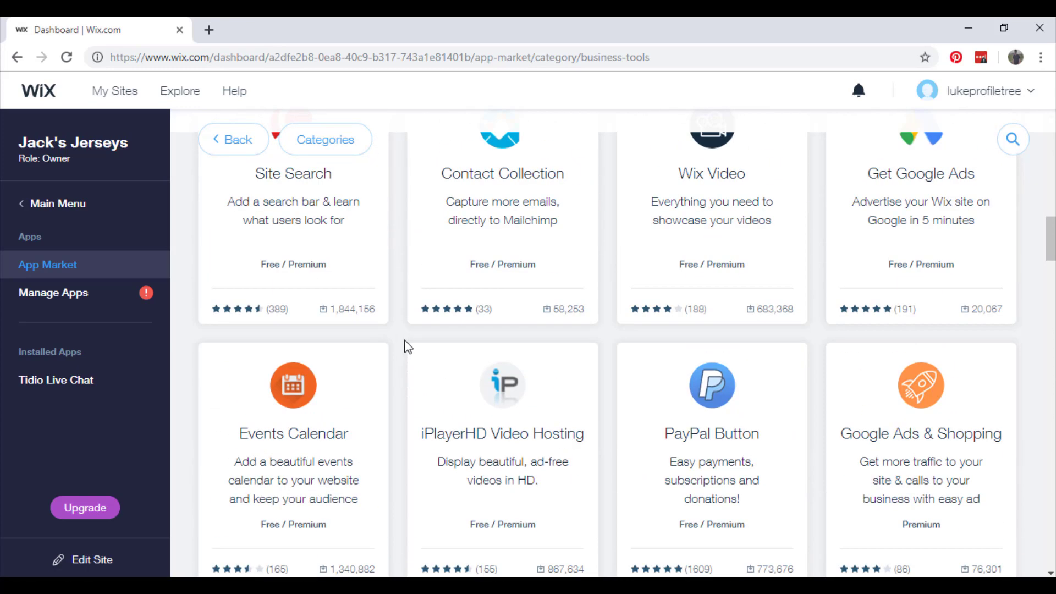
pyautogui.scroll(2, 408, 347)
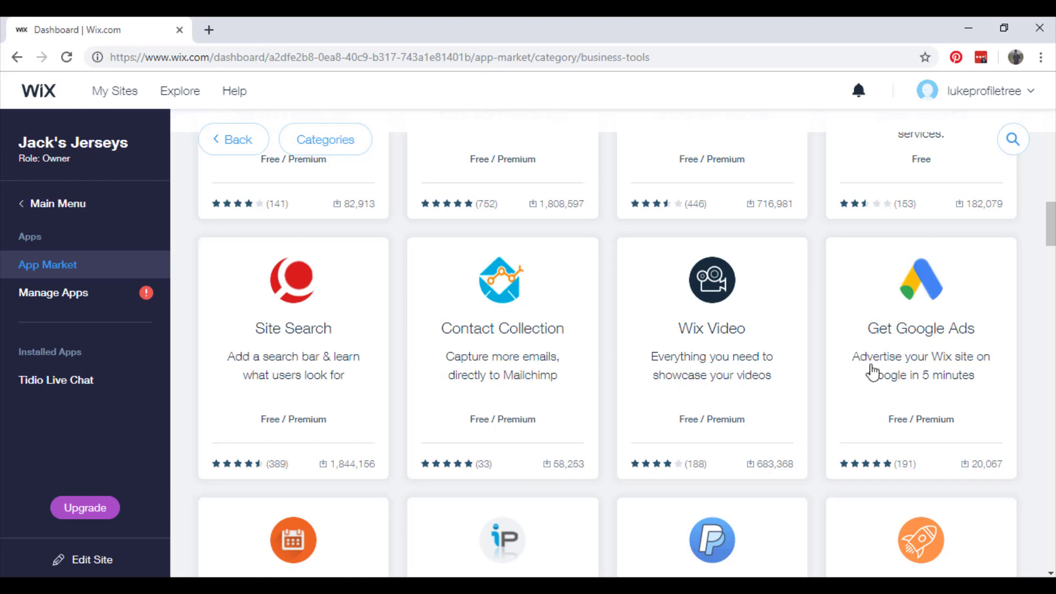
pyautogui.scroll(-1, 1039, 359)
pyautogui.moveTo(950, 268)
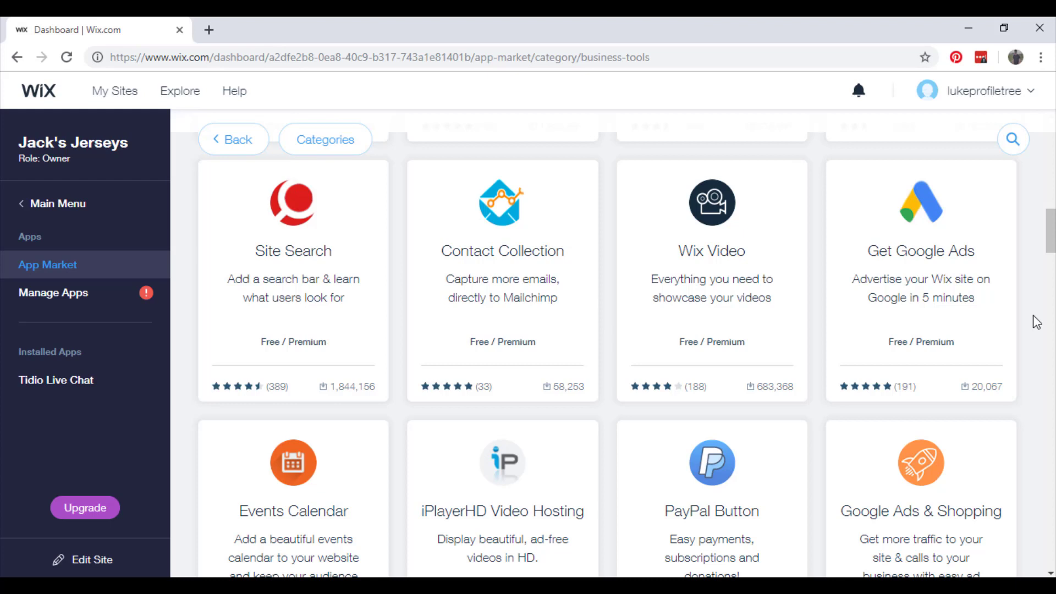
# - Look through the further Business Tools apps, from Wix Forum and Google AdSense down to Easy Content and Currency Converter
pyautogui.scroll(-4, 1037, 322)
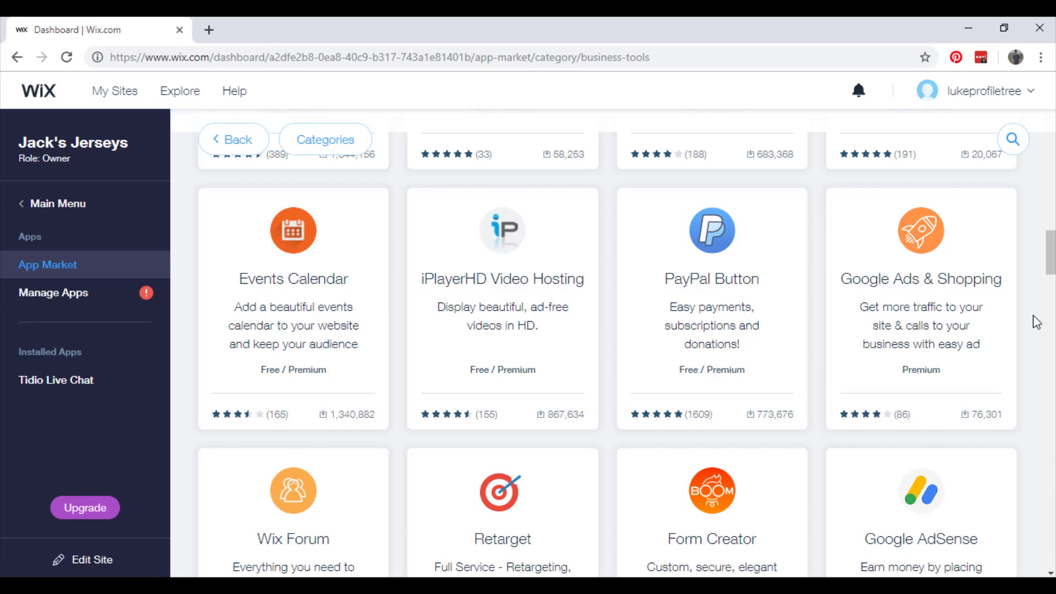
pyautogui.scroll(-5, 1036, 322)
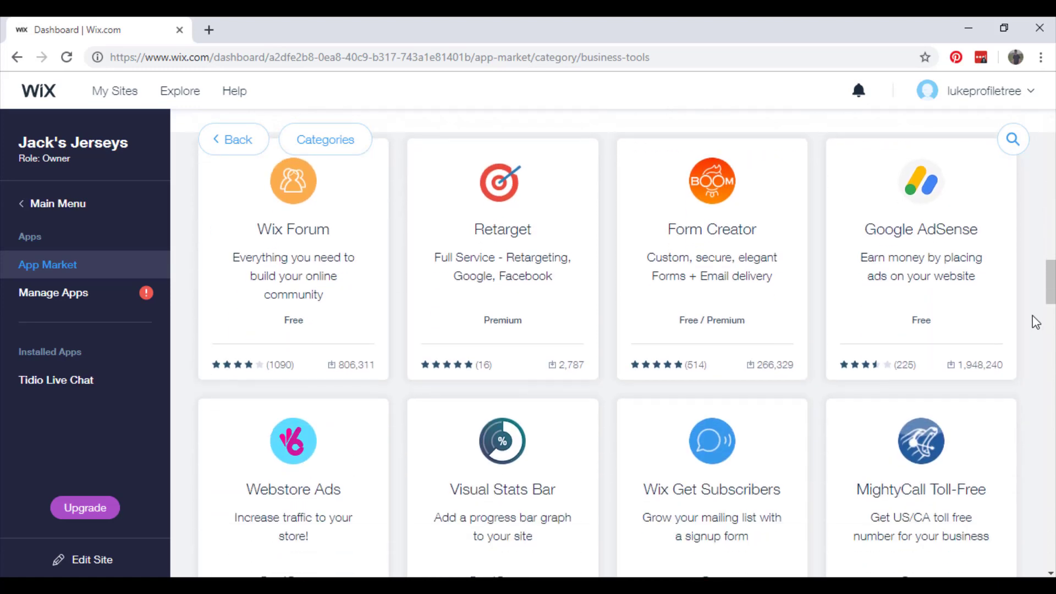
pyautogui.scroll(-1, 1036, 322)
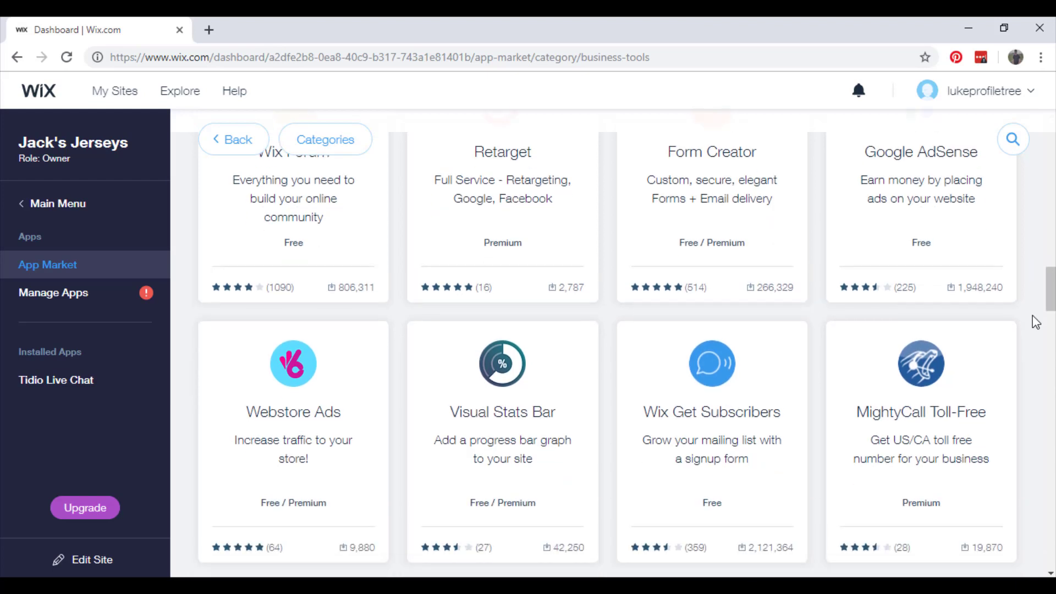
pyautogui.scroll(-1, 1036, 323)
pyautogui.scroll(-3, 1034, 323)
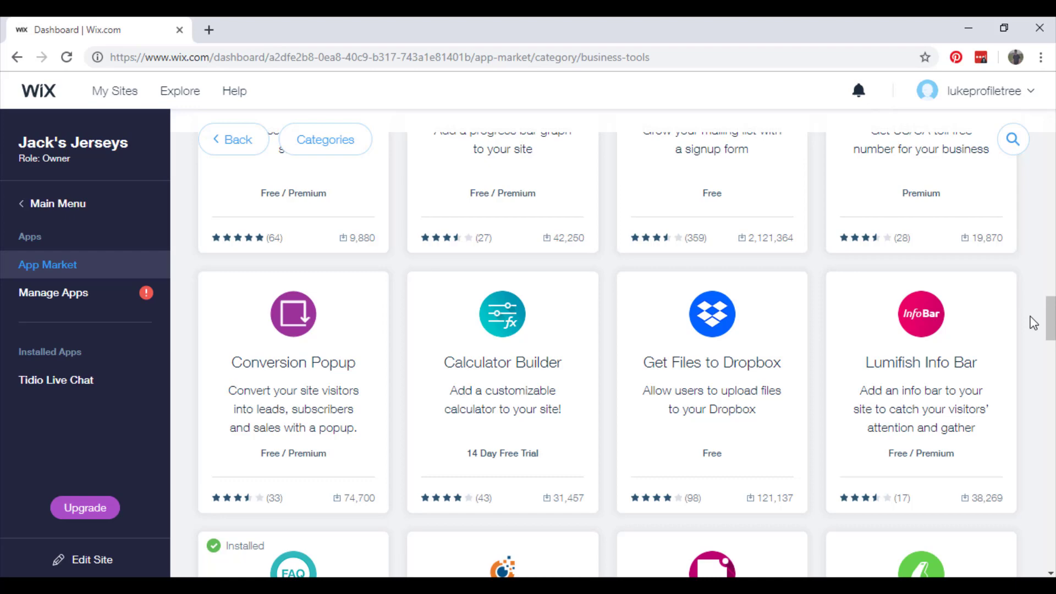
pyautogui.scroll(-1, 1034, 323)
pyautogui.scroll(-3, 1034, 323)
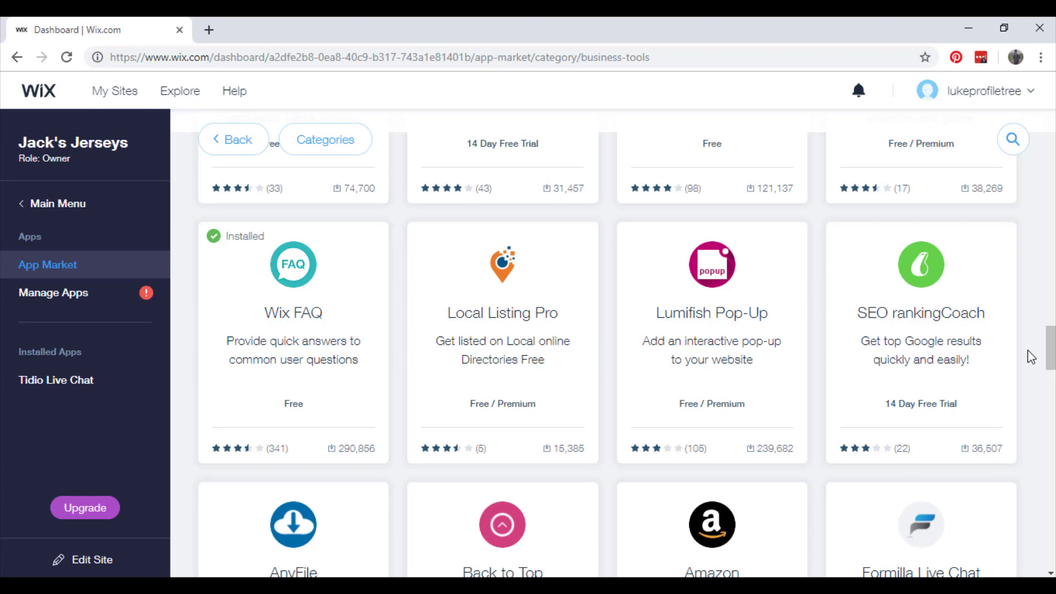
pyautogui.scroll(-6, 1030, 358)
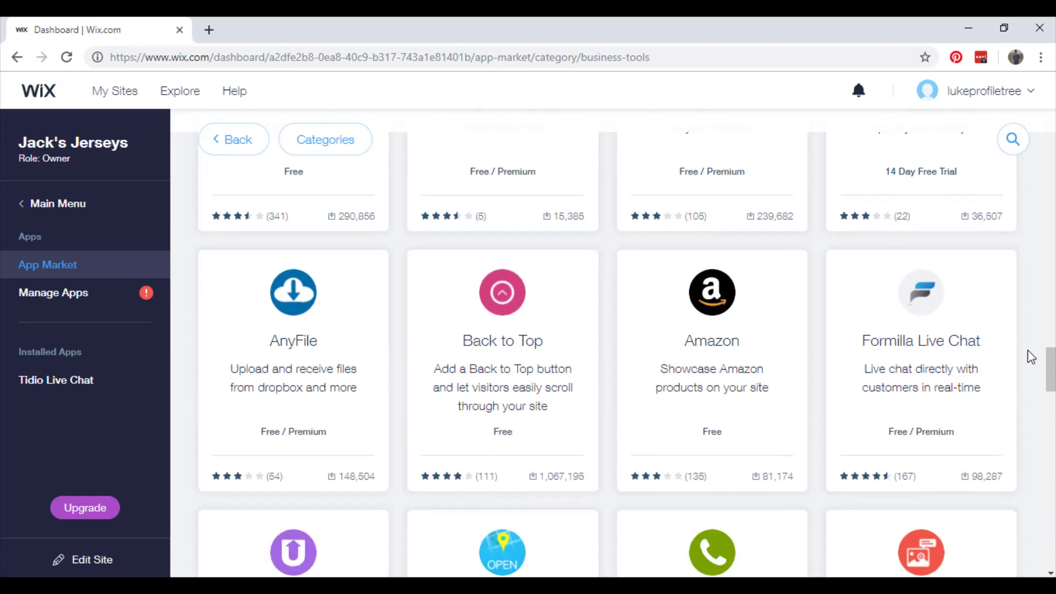
pyautogui.scroll(-2, 1042, 385)
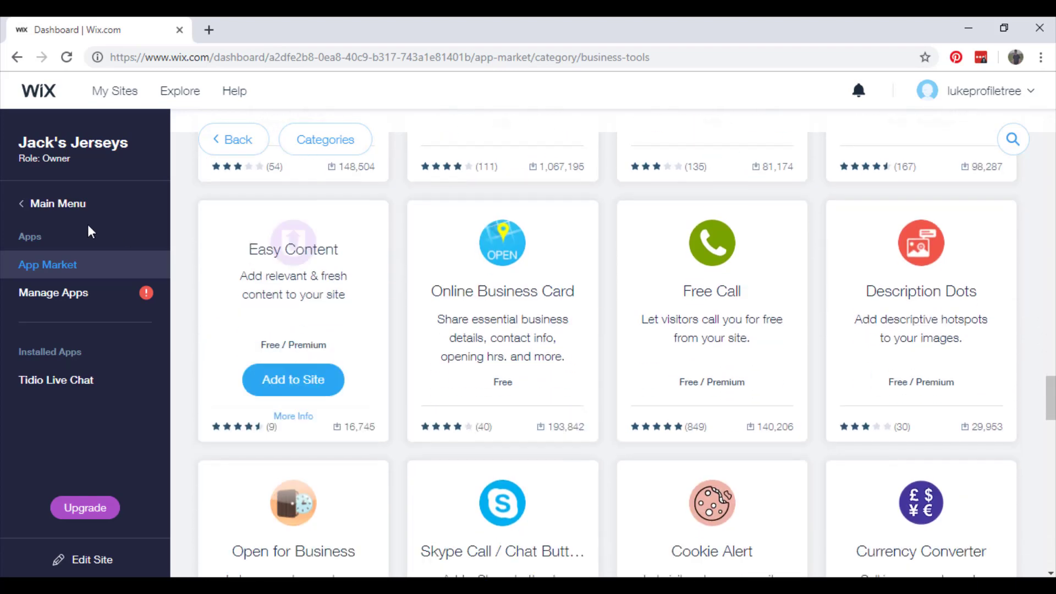
# - Return to the App Market home page and open the Free Apps category
pyautogui.click(69, 265)
pyautogui.scroll(-15, 850, 281)
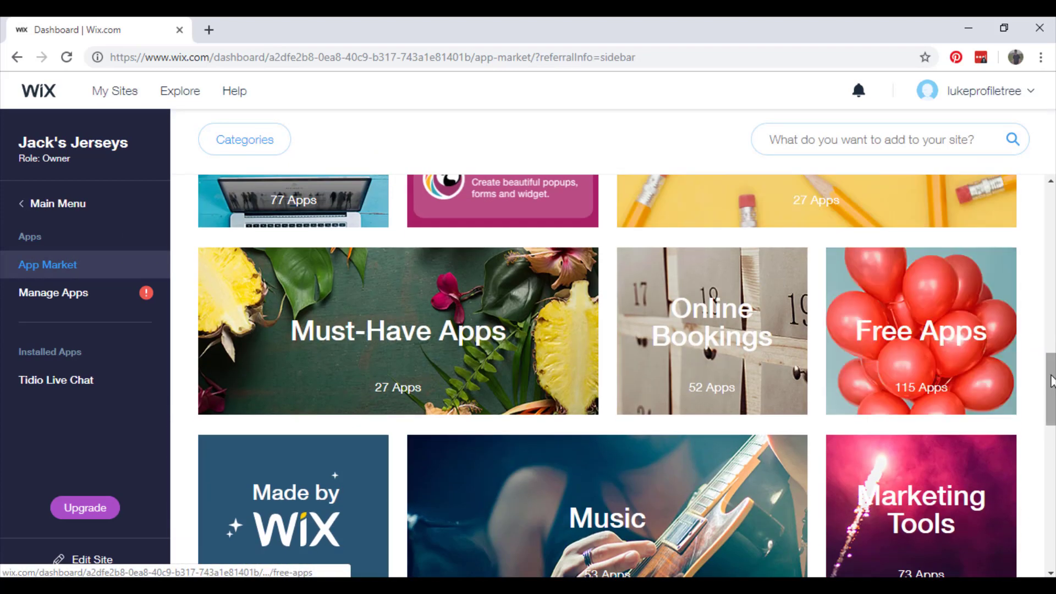
pyautogui.moveTo(1047, 361)
pyautogui.mouseDown()
pyautogui.moveTo(1050, 380)
pyautogui.moveTo(1047, 370)
pyautogui.mouseUp()
pyautogui.moveTo(931, 236)
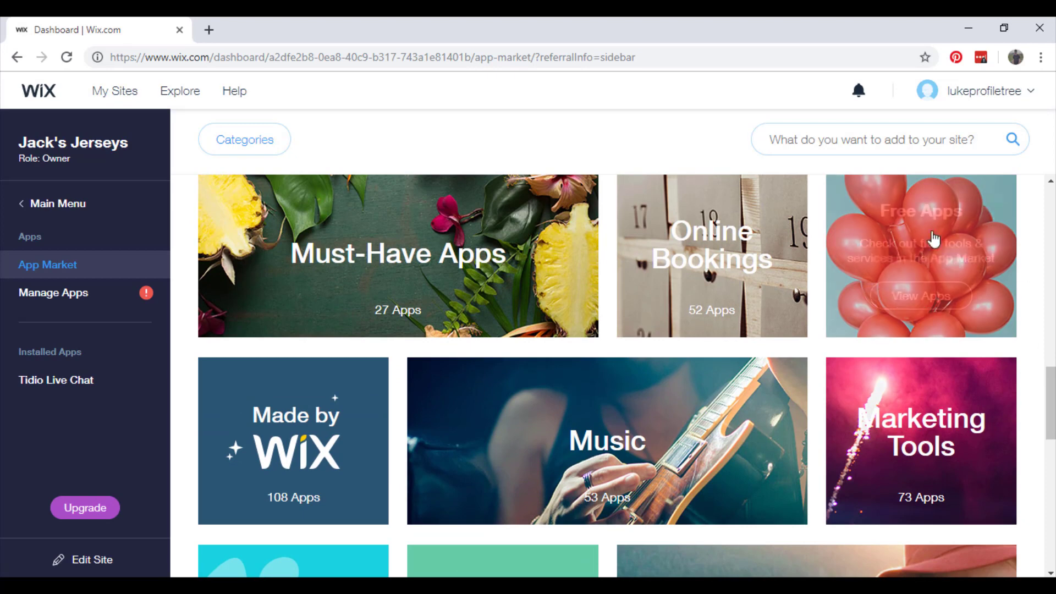
pyautogui.click(930, 299)
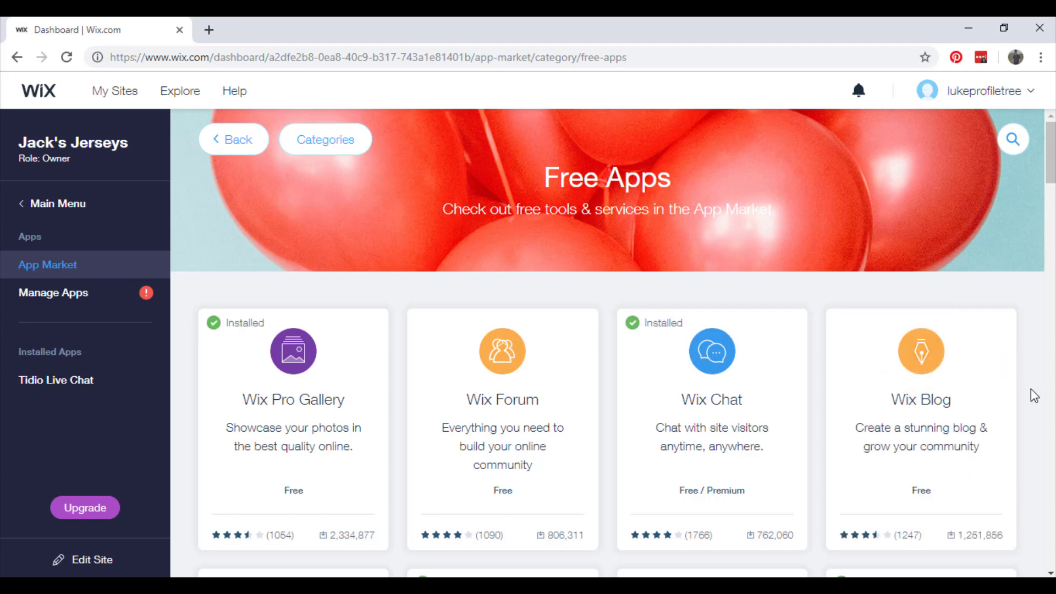
# - Look through the Free Apps category, from Wix Art Store and Instagram Feed down to Yelp, Songkick and Google Drive
pyautogui.scroll(-10, 1034, 396)
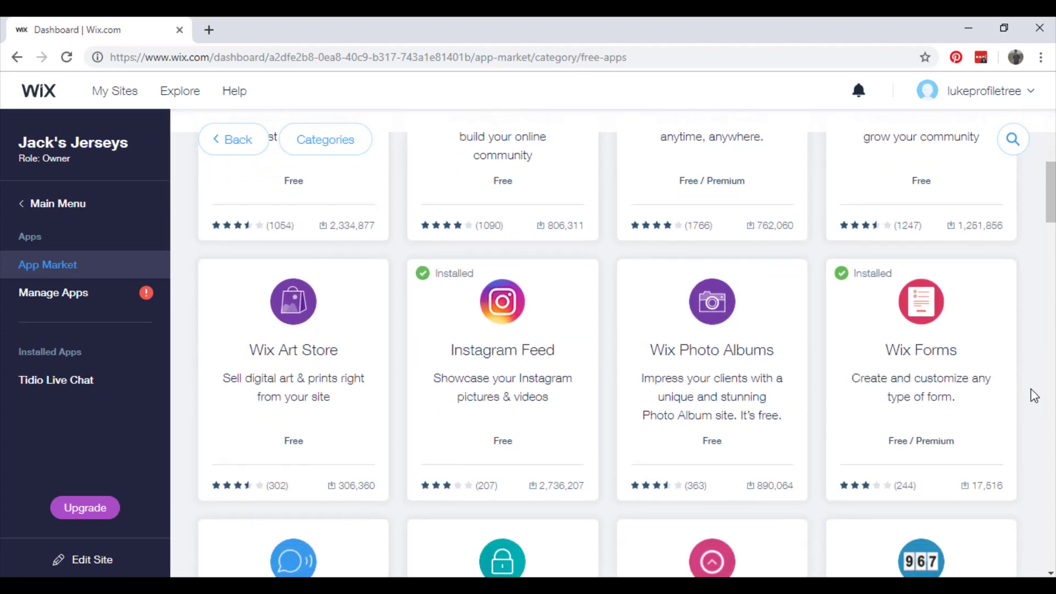
pyautogui.scroll(-5, 1034, 396)
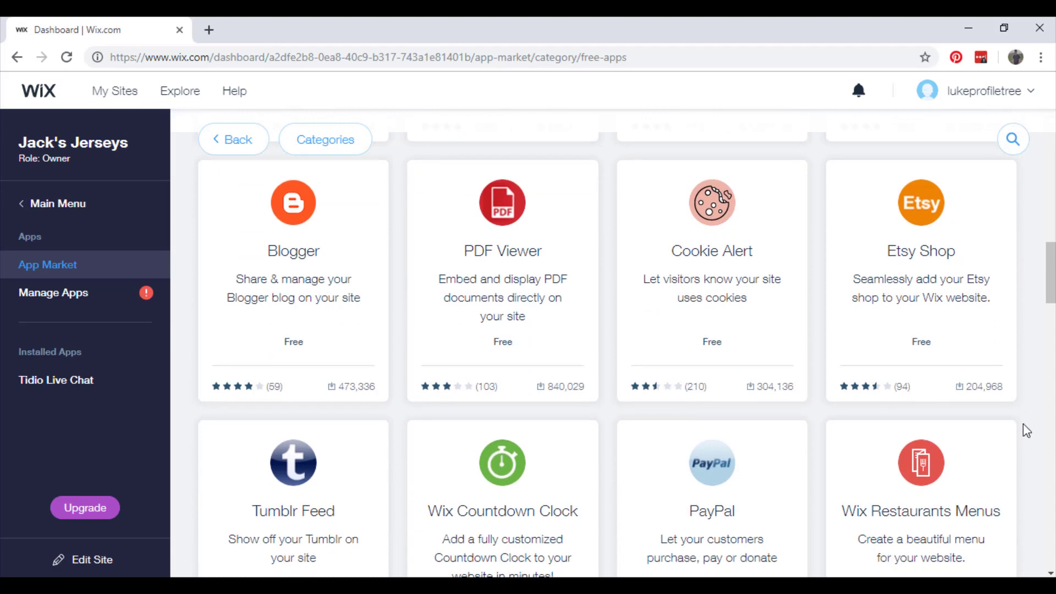
pyautogui.scroll(-4, 1023, 424)
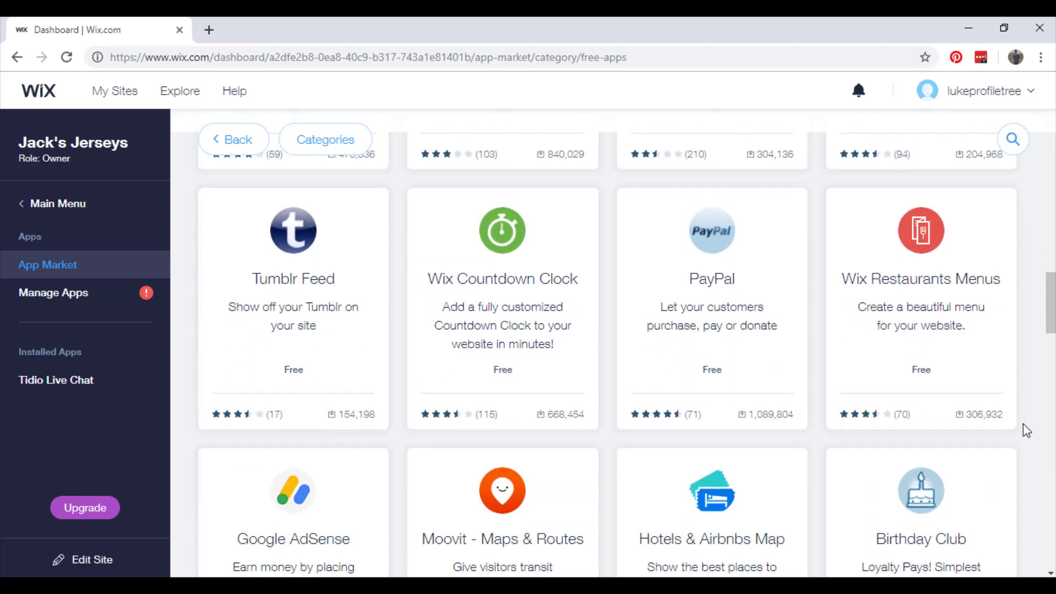
pyautogui.scroll(-4, 1027, 430)
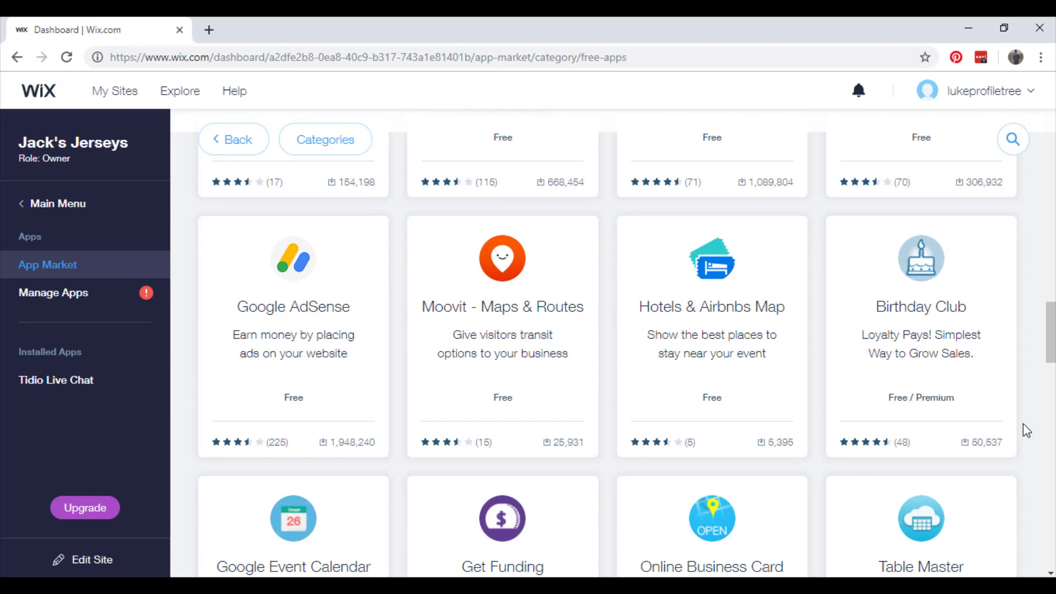
pyautogui.scroll(-1, 1026, 431)
pyautogui.scroll(-2, 1023, 429)
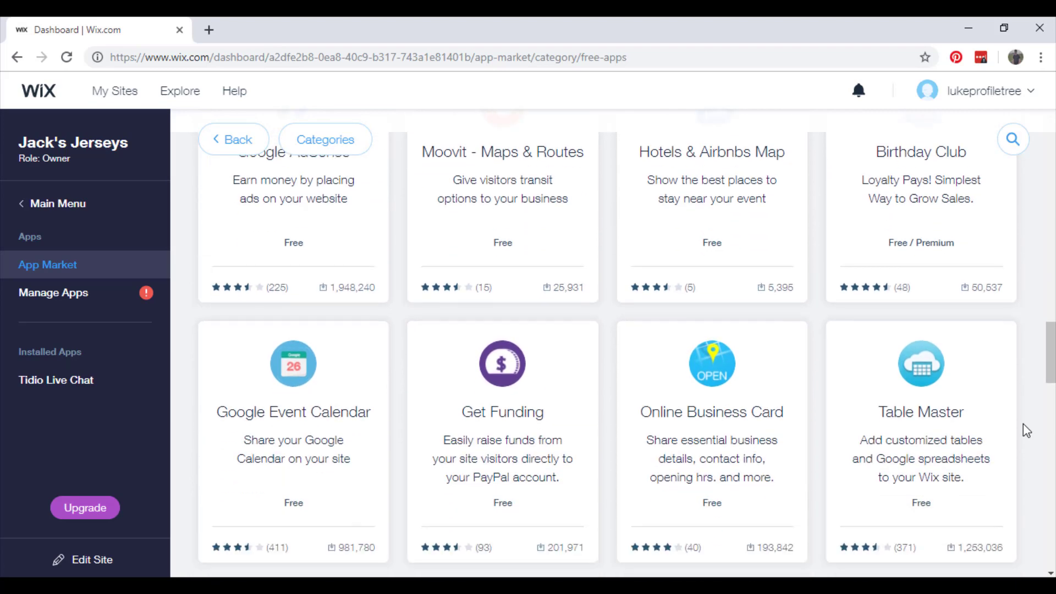
pyautogui.scroll(-1, 1026, 430)
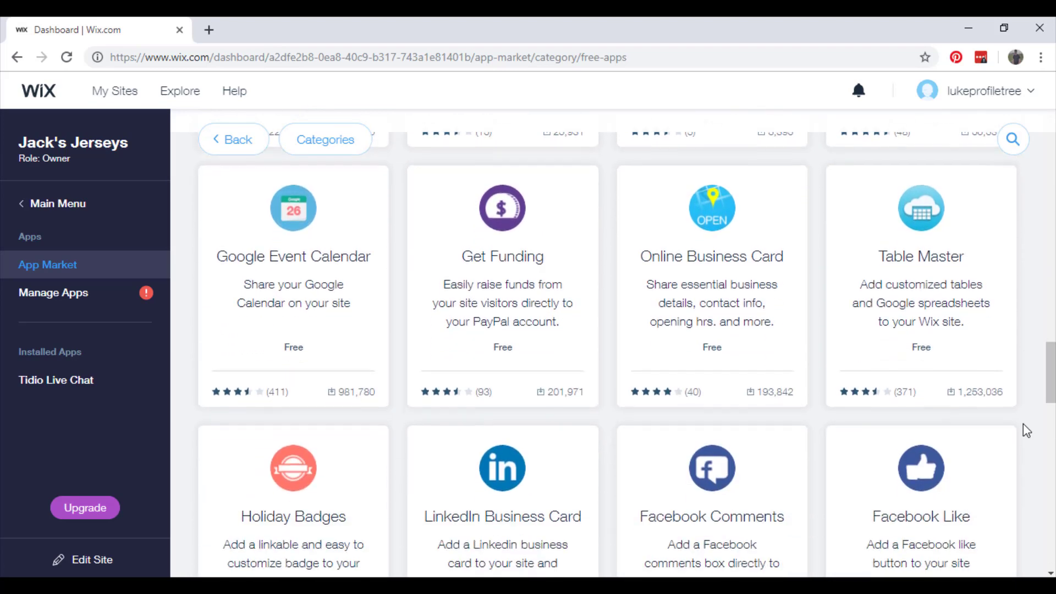
pyautogui.scroll(-2, 1026, 430)
pyautogui.scroll(-5, 1024, 430)
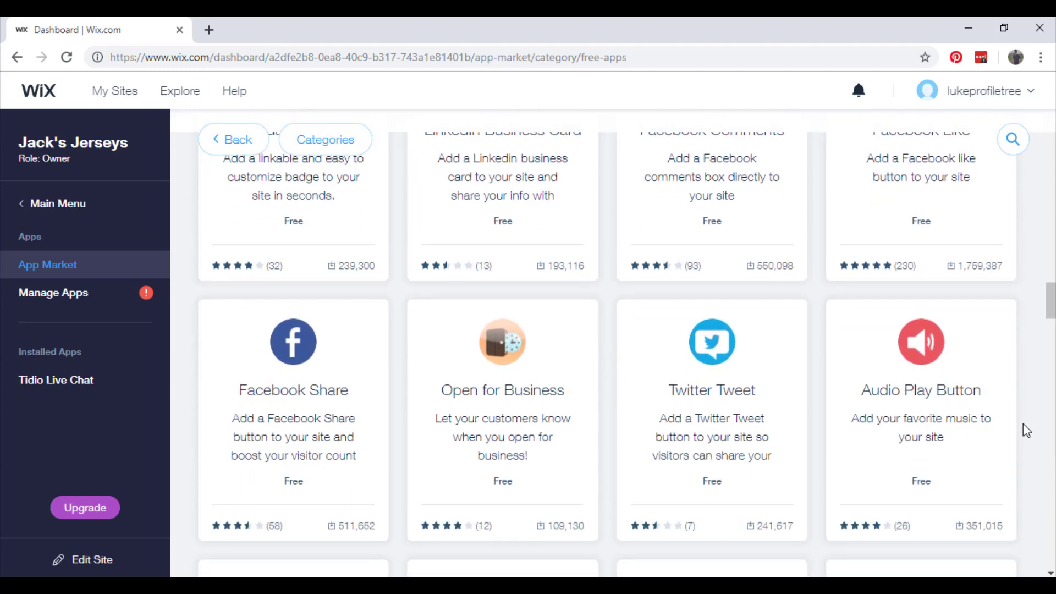
pyautogui.scroll(-10, 1023, 424)
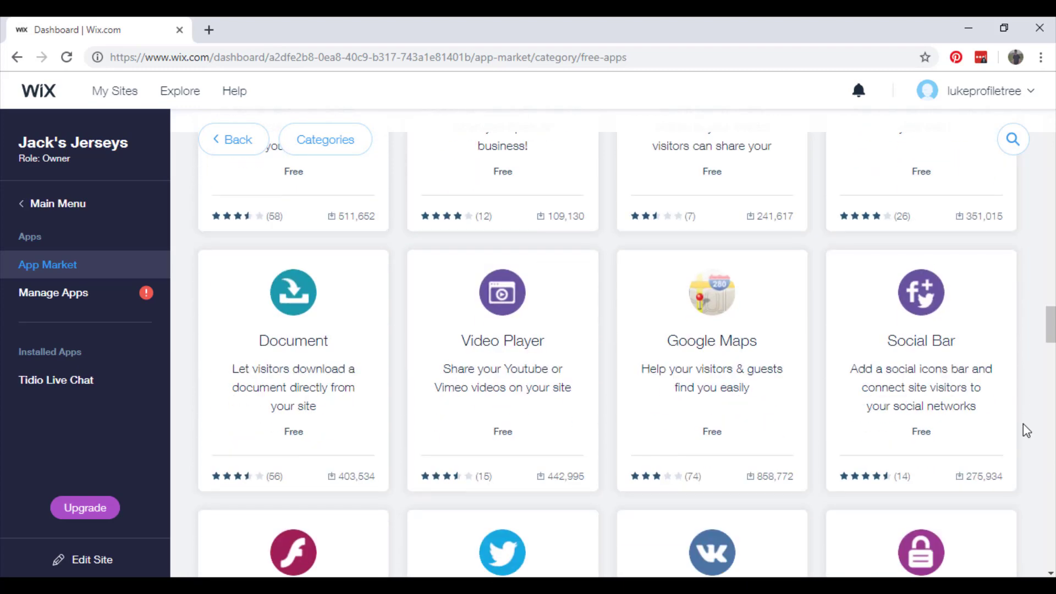
pyautogui.scroll(-3, 1023, 424)
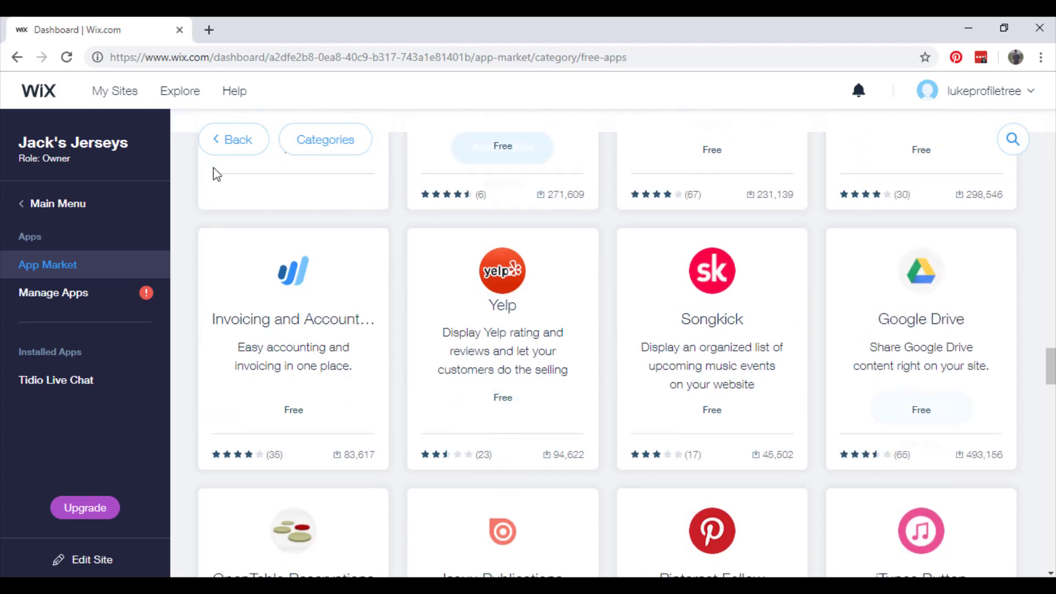
# - Return to the App Market home page and open the Restaurants category from the category tiles
pyautogui.click(72, 266)
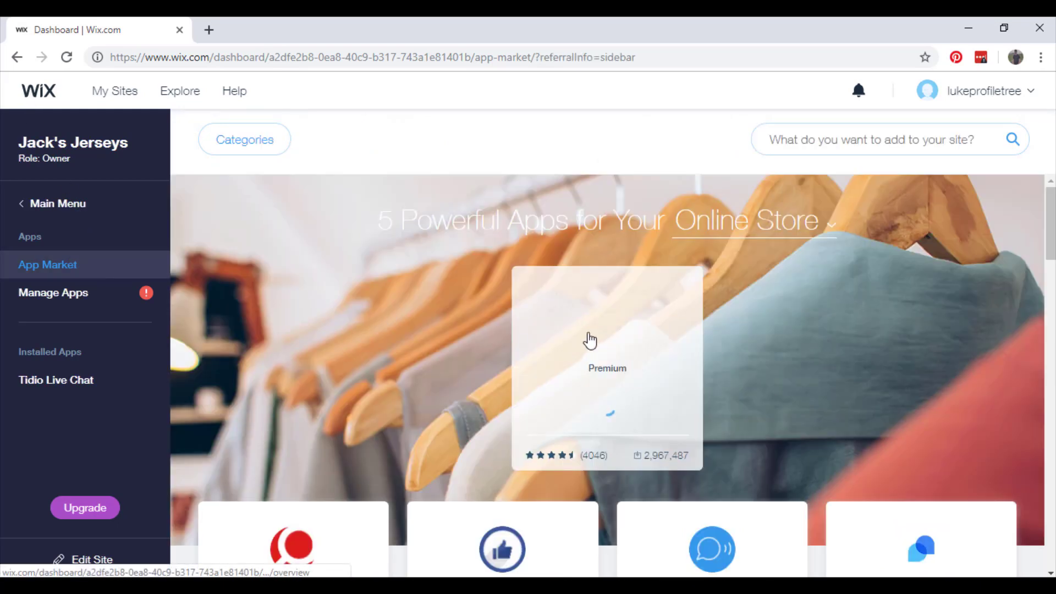
pyautogui.scroll(-15, 610, 335)
pyautogui.scroll(4, 609, 333)
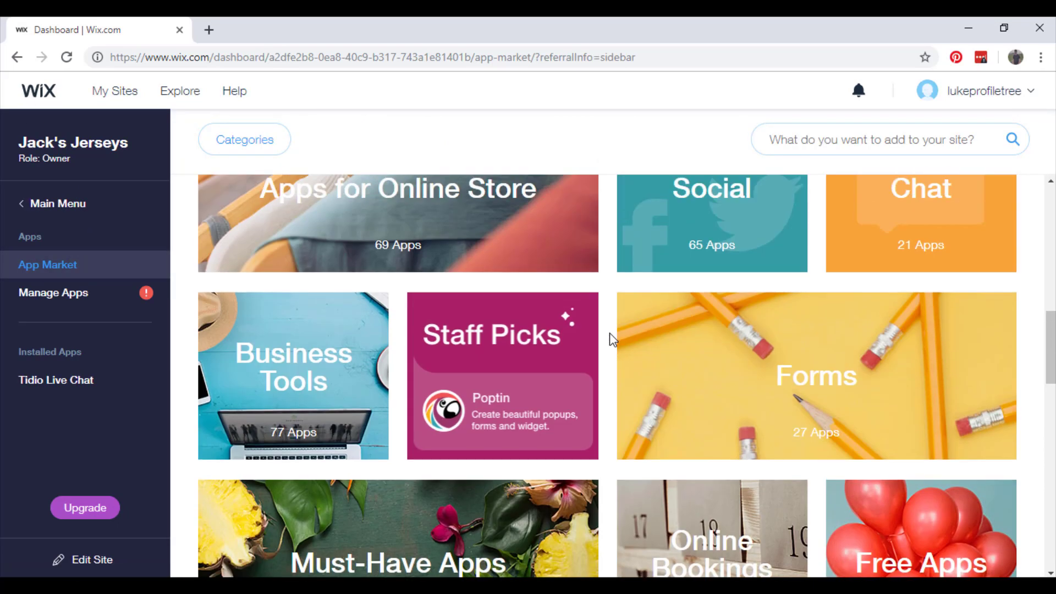
pyautogui.scroll(-15, 610, 335)
pyautogui.scroll(-3, 611, 340)
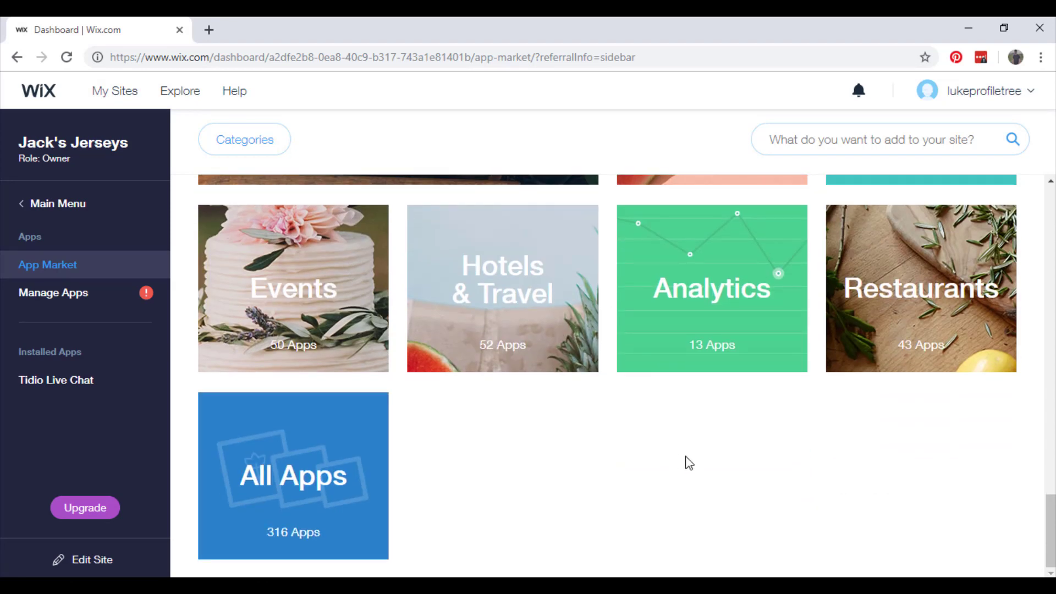
pyautogui.click(956, 296)
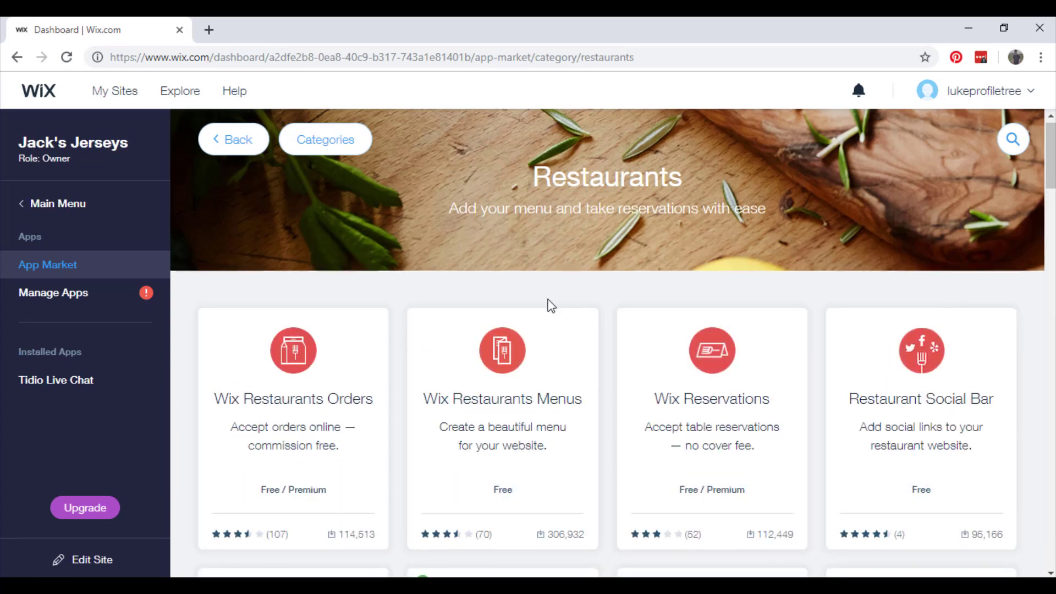
# - Look through the Restaurants category from Wix Restaurants Orders down to Moovit and Free Call, and return to the App Market home page
pyautogui.scroll(-3, 550, 302)
pyautogui.scroll(-5, 856, 416)
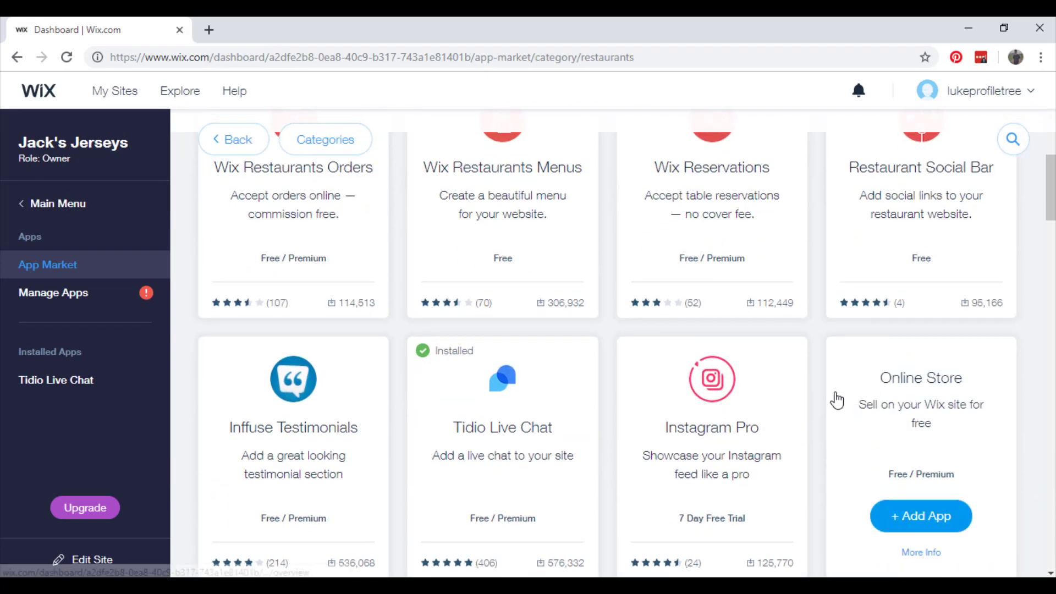
pyautogui.scroll(-8, 837, 400)
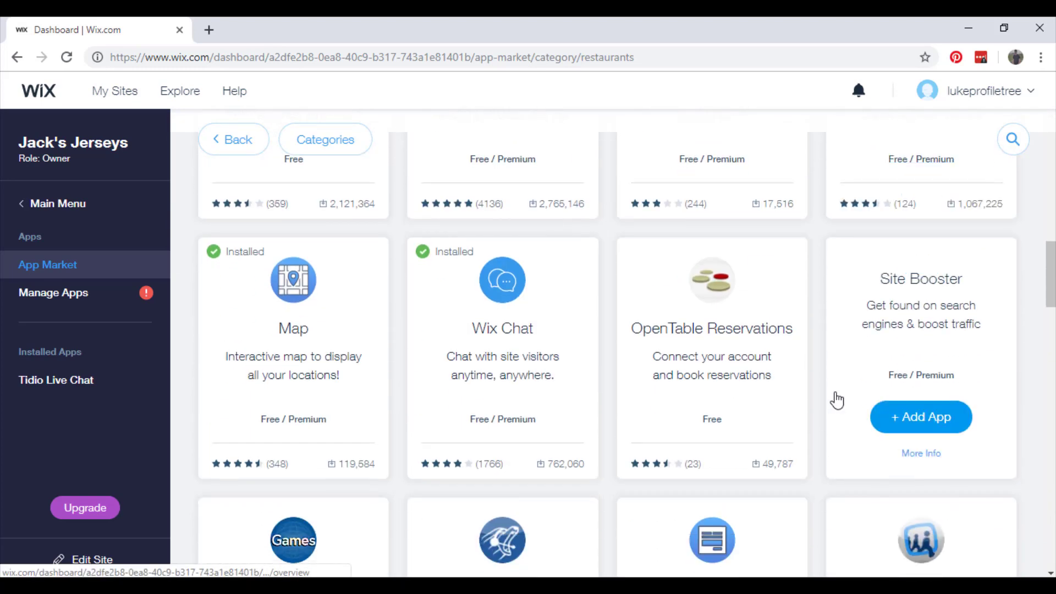
pyautogui.scroll(-8, 837, 400)
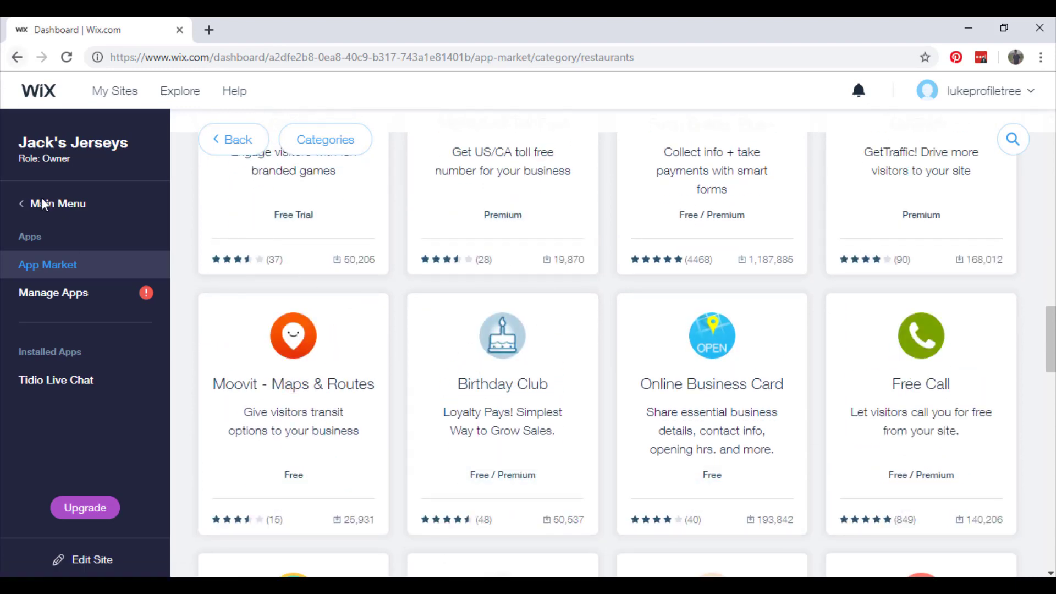
pyautogui.click(97, 267)
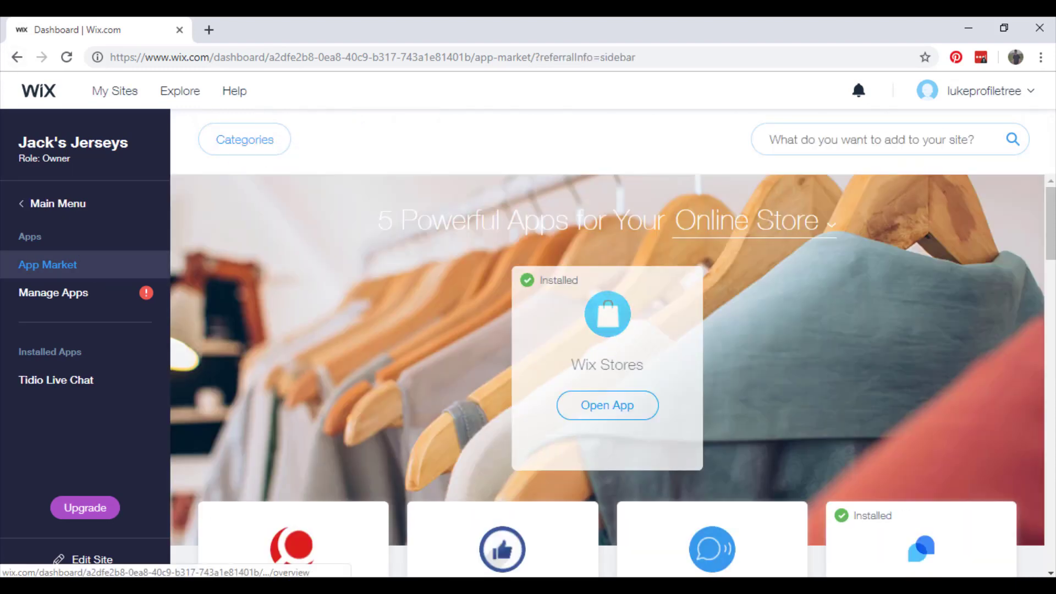